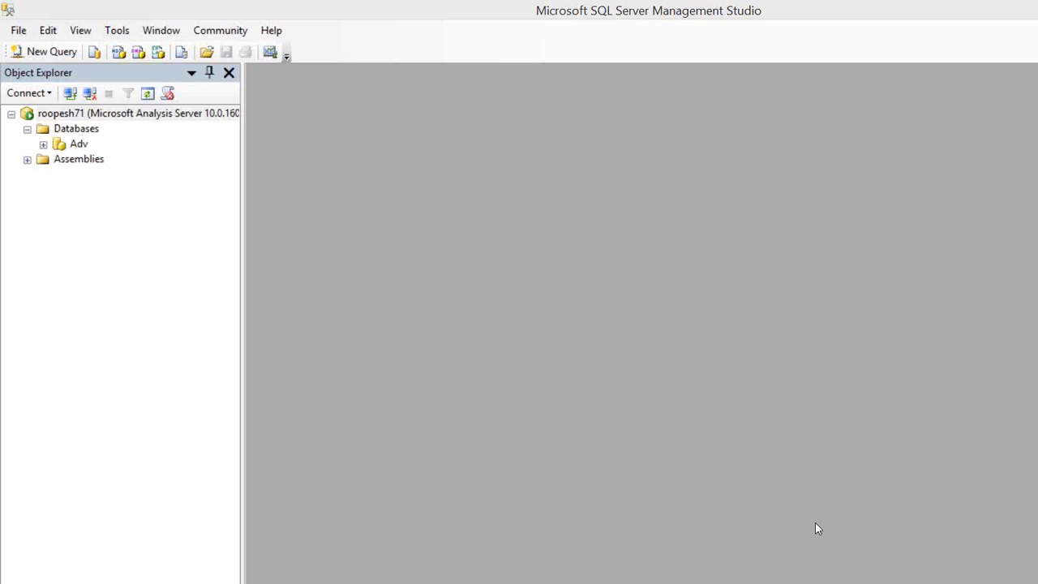
Expand the Adv database along with its Cubes and Dimensions folders to examine their contents.
left_click(87, 119)
left_click(79, 144)
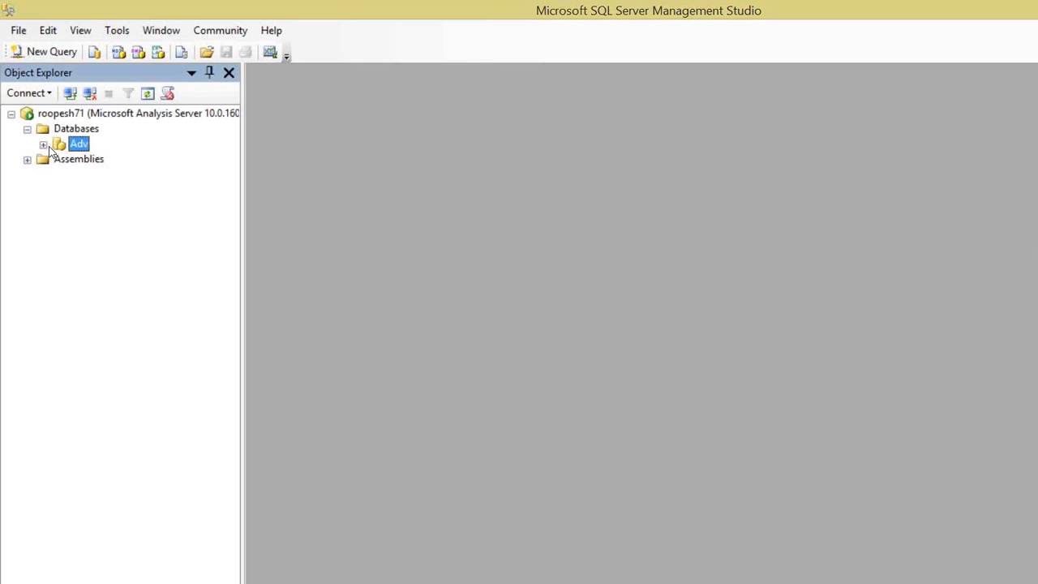
left_click(43, 144)
left_click(59, 189)
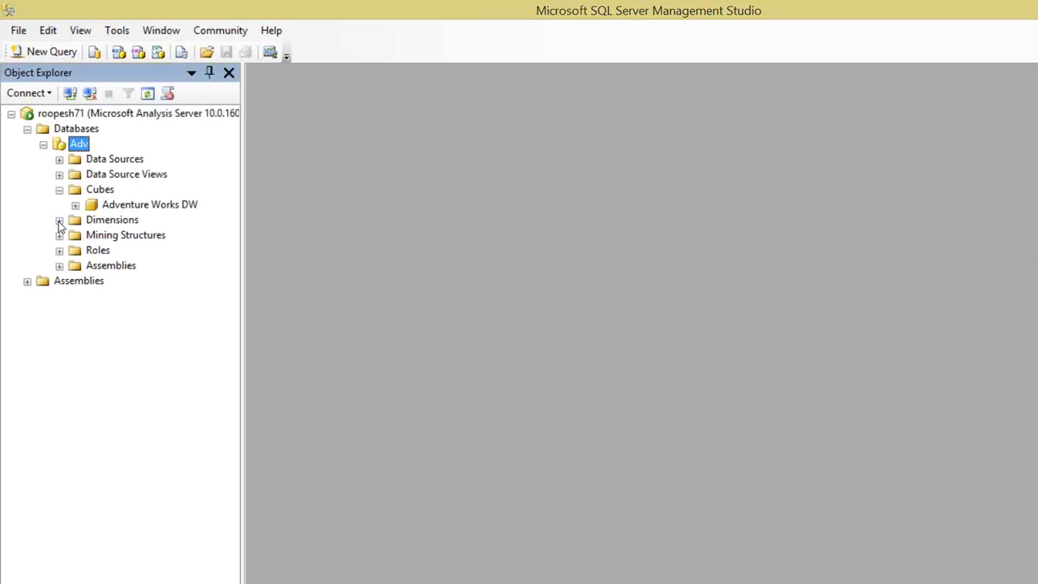
left_click(60, 220)
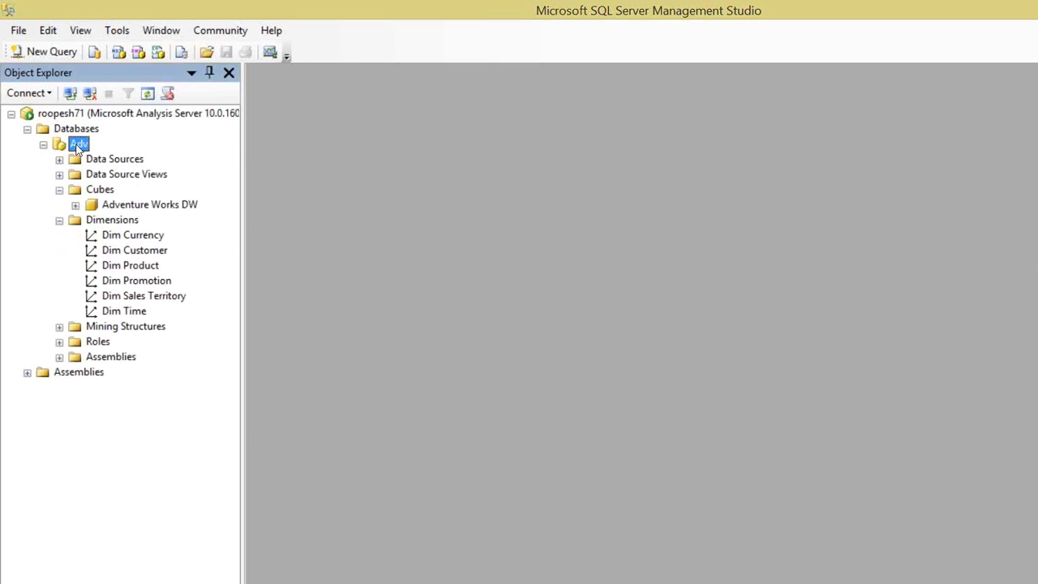
Review the general properties of the Adv database, including its status and estimated size.
right_click(77, 144)
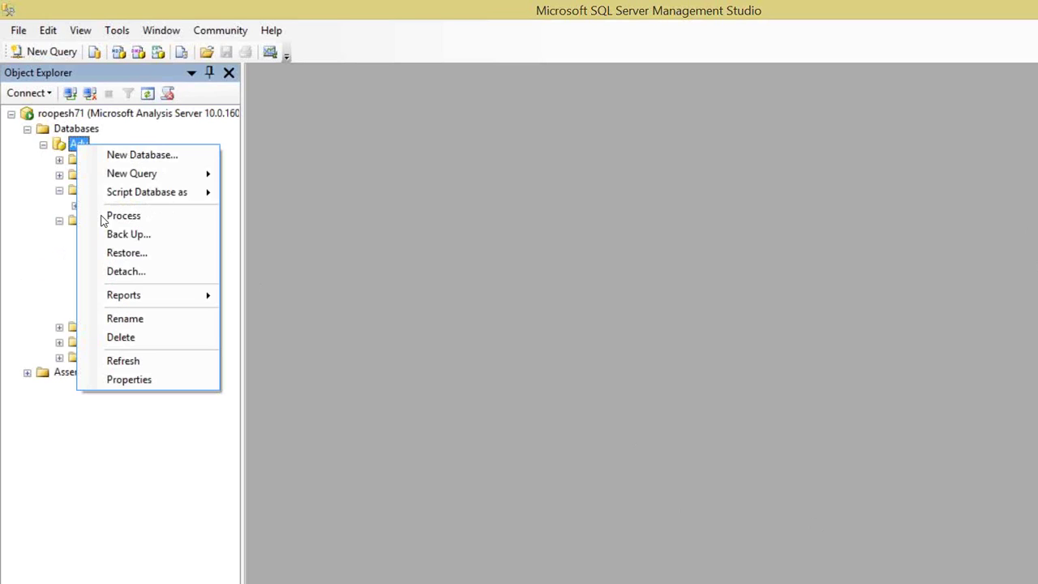
left_click(124, 377)
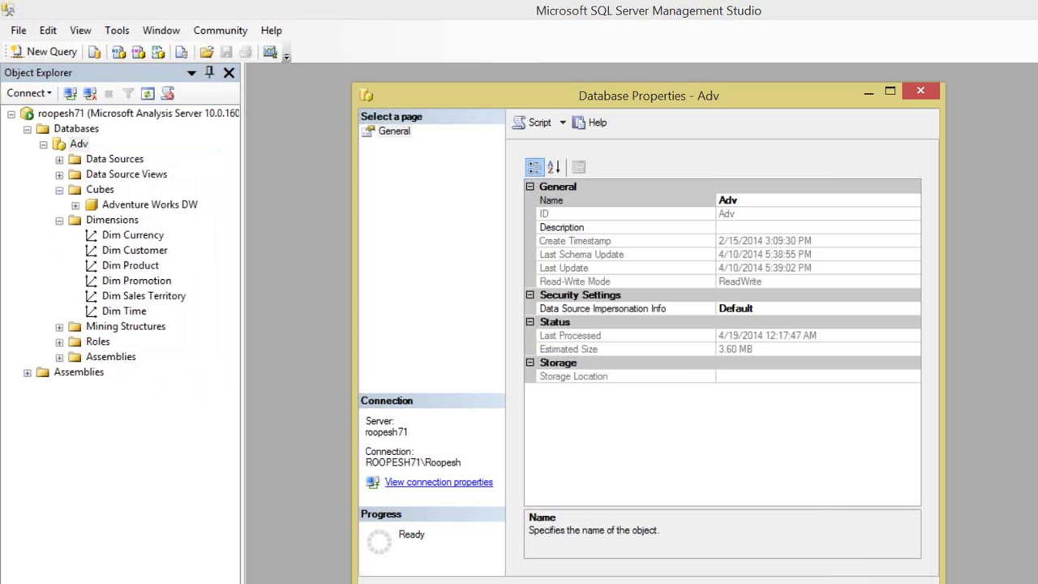
key("Escape")
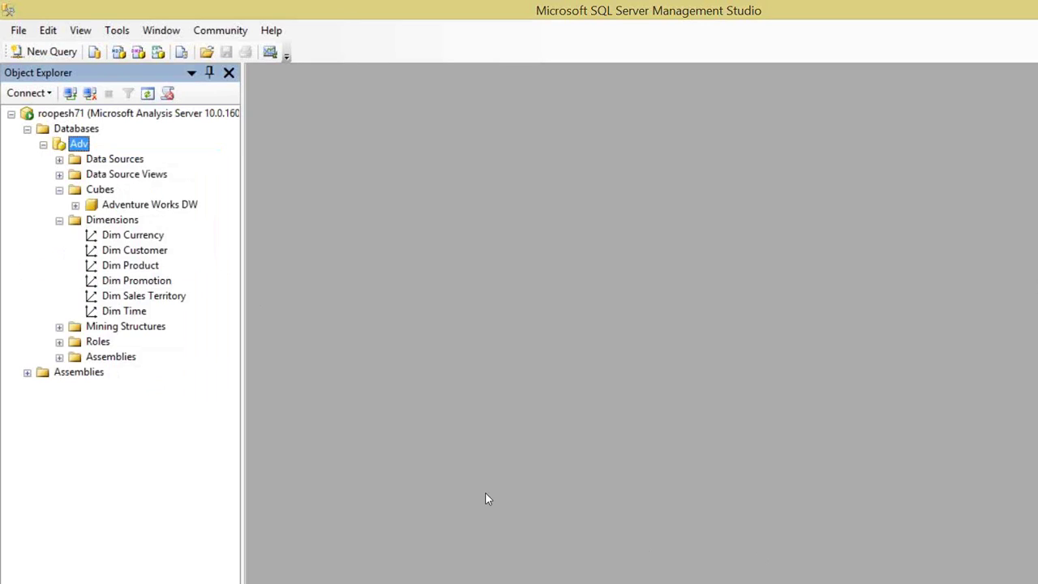
Collapse the Dimensions and Cubes folders and check the Adv database properties once more.
left_click(59, 221)
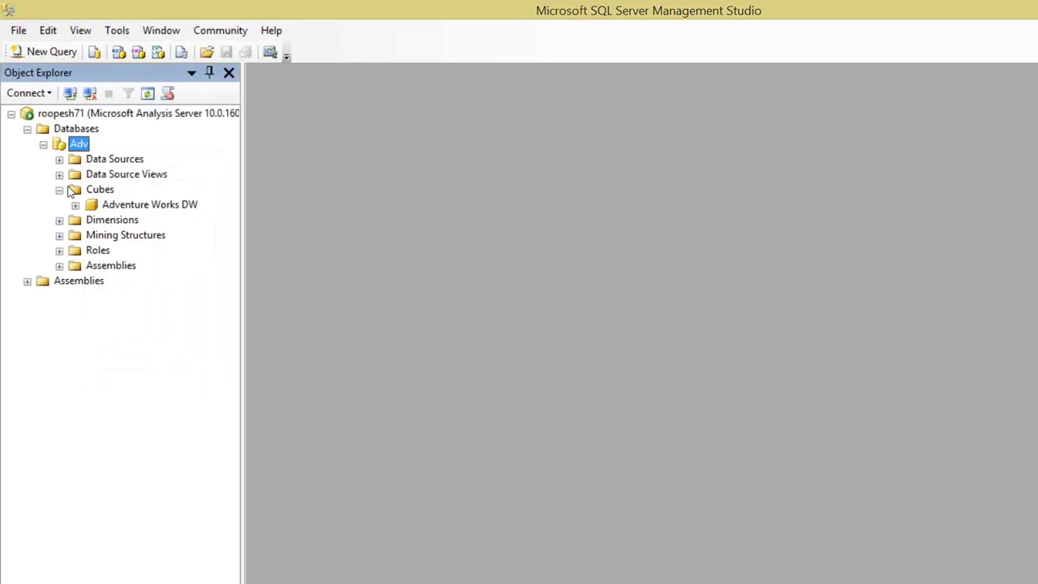
left_click(60, 191)
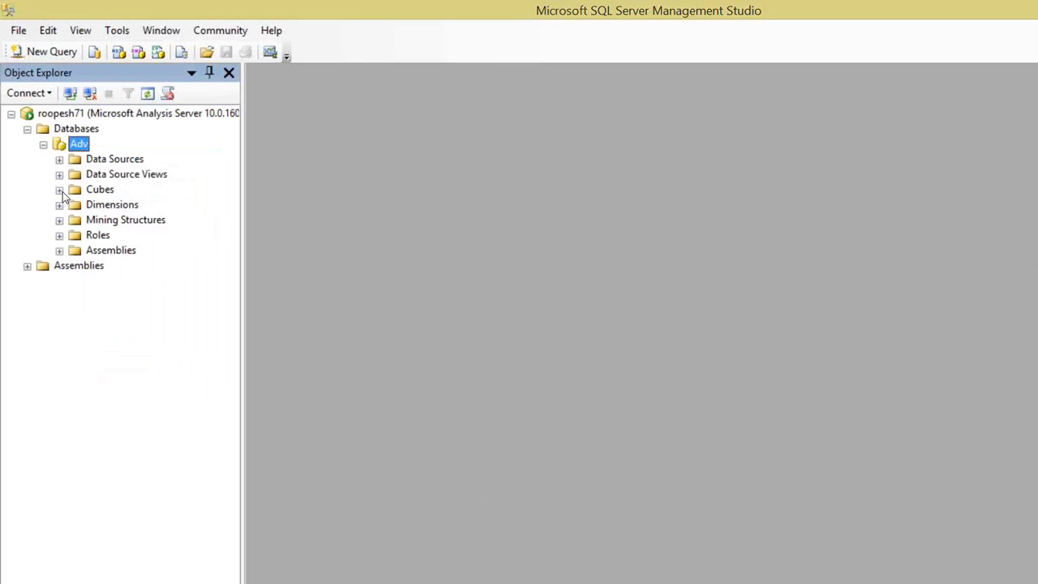
right_click(79, 146)
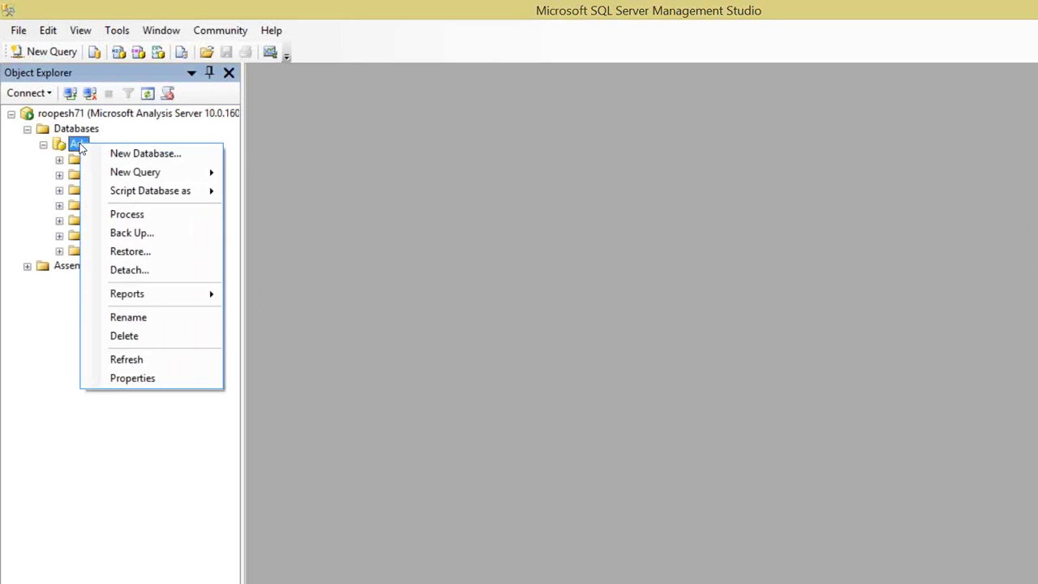
left_click(132, 379)
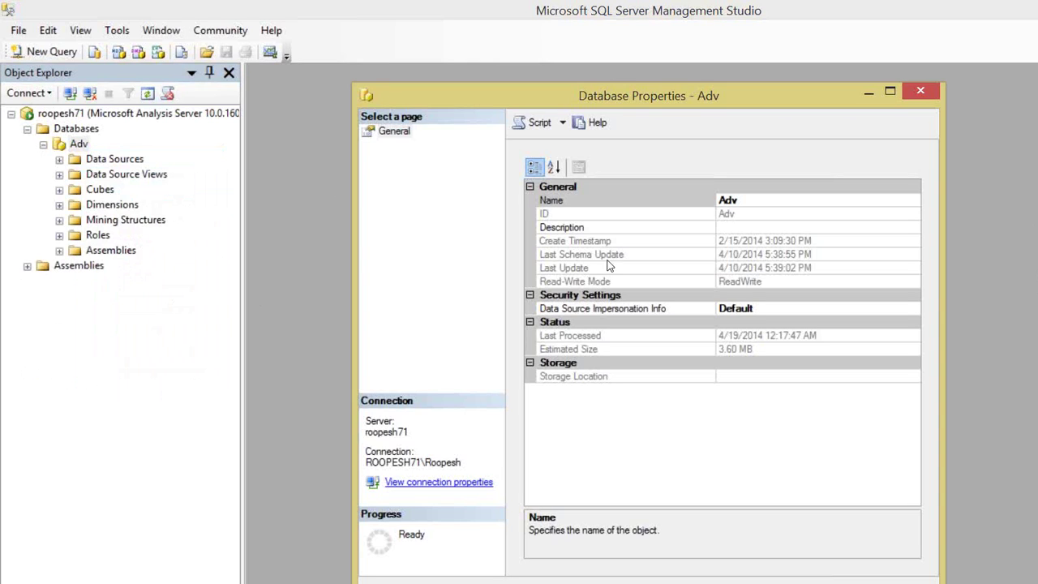
left_click(920, 91)
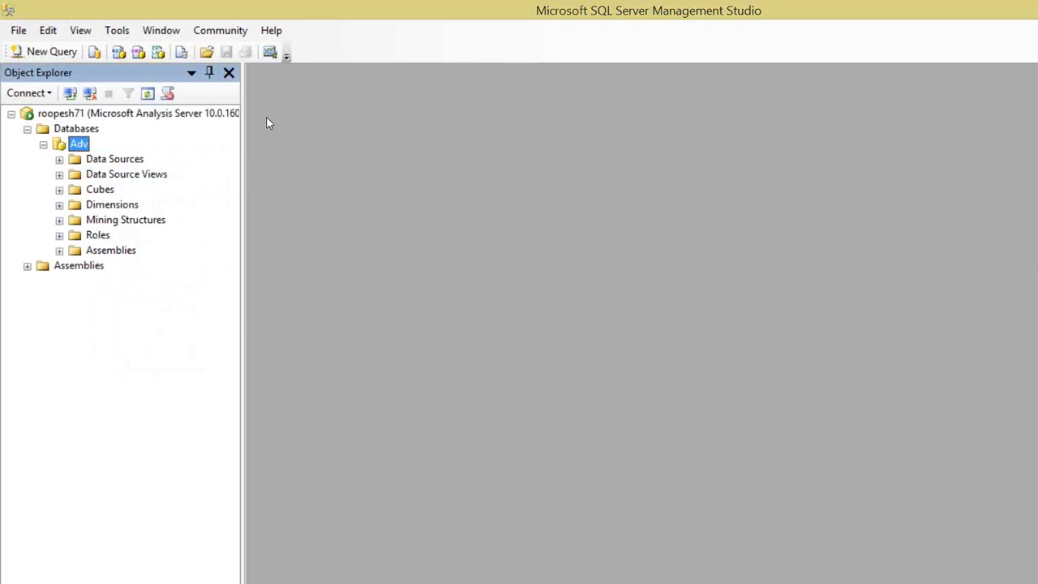
Start a backup of the Adv database and browse for the backup file's folder, examining the full selected path.
right_click(79, 144)
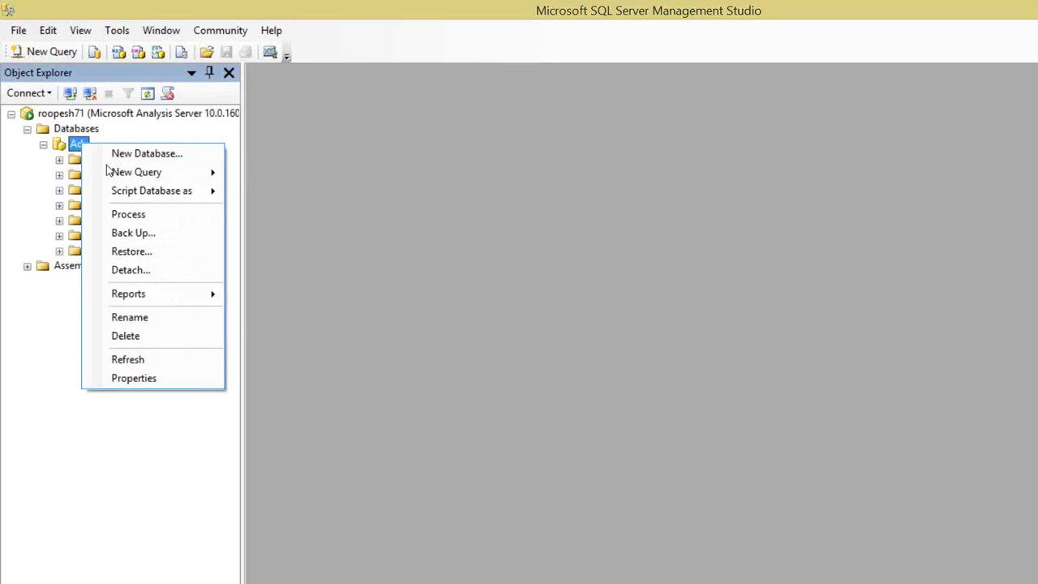
left_click(122, 230)
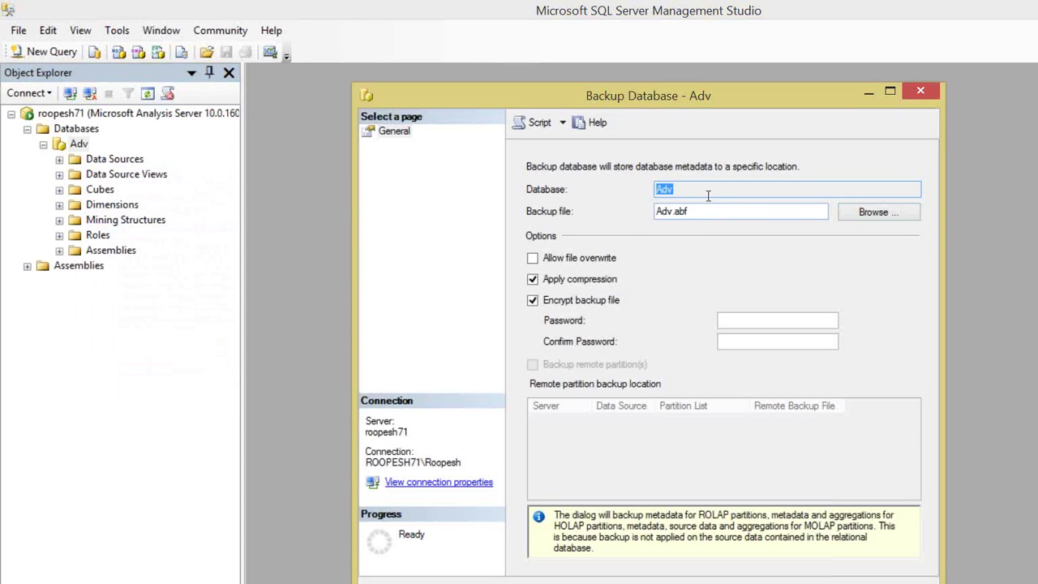
left_click(880, 212)
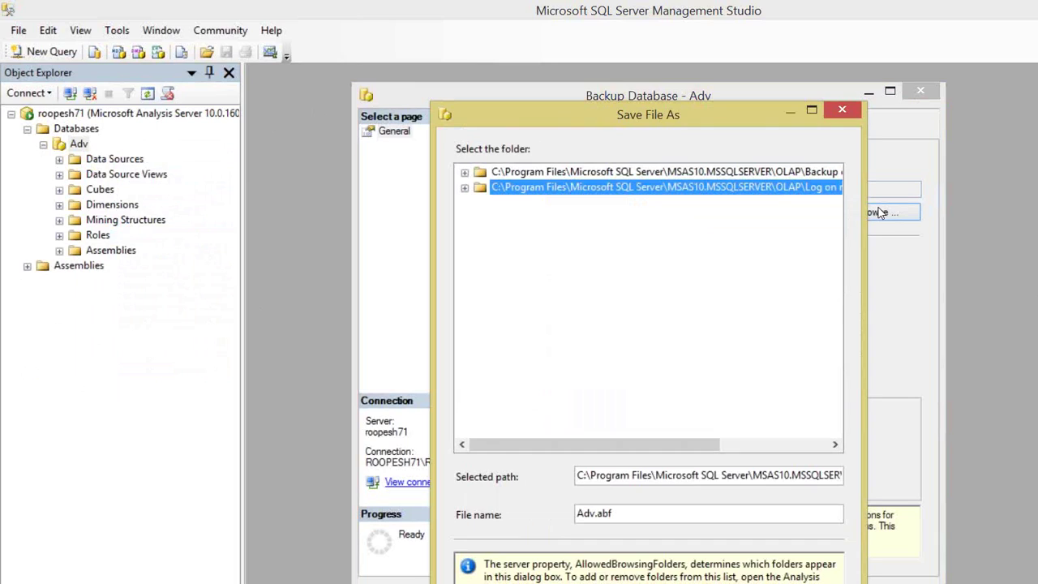
left_click(712, 475)
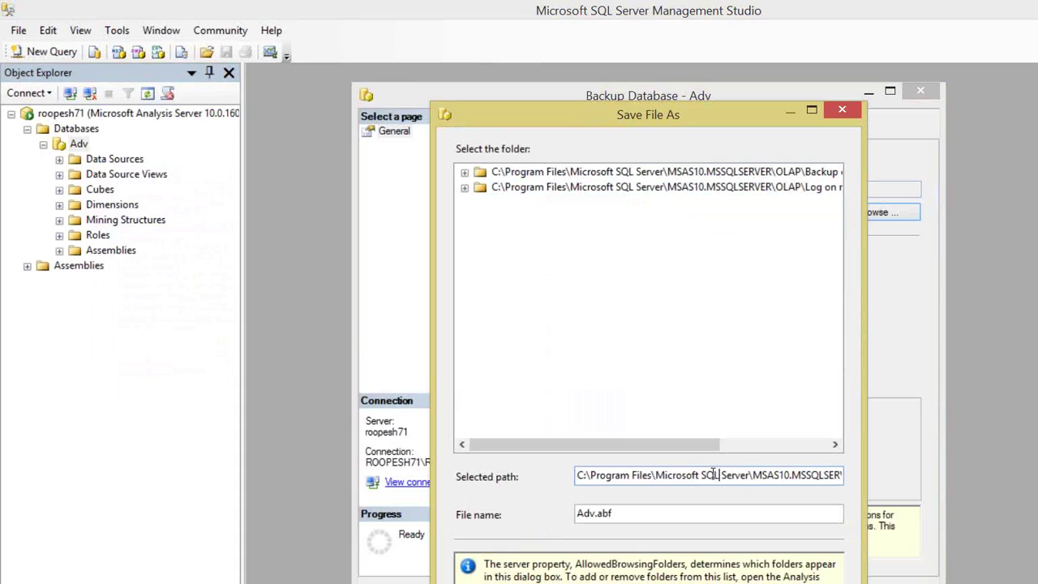
key("End")
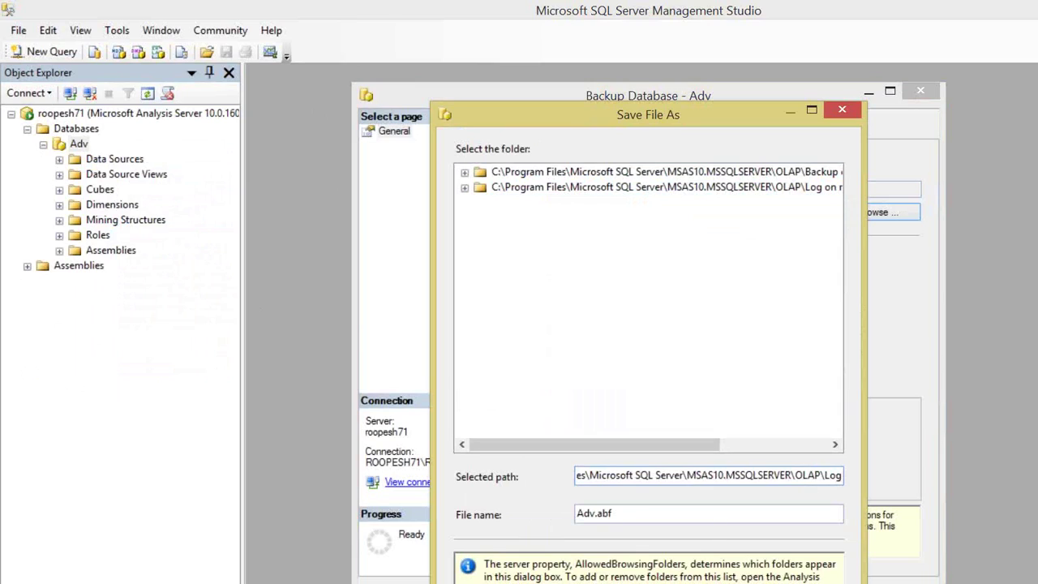
Switch to File Explorer and open the Desktop subfolder stored on the desktop.
key("super+e")
key("alt+Up")
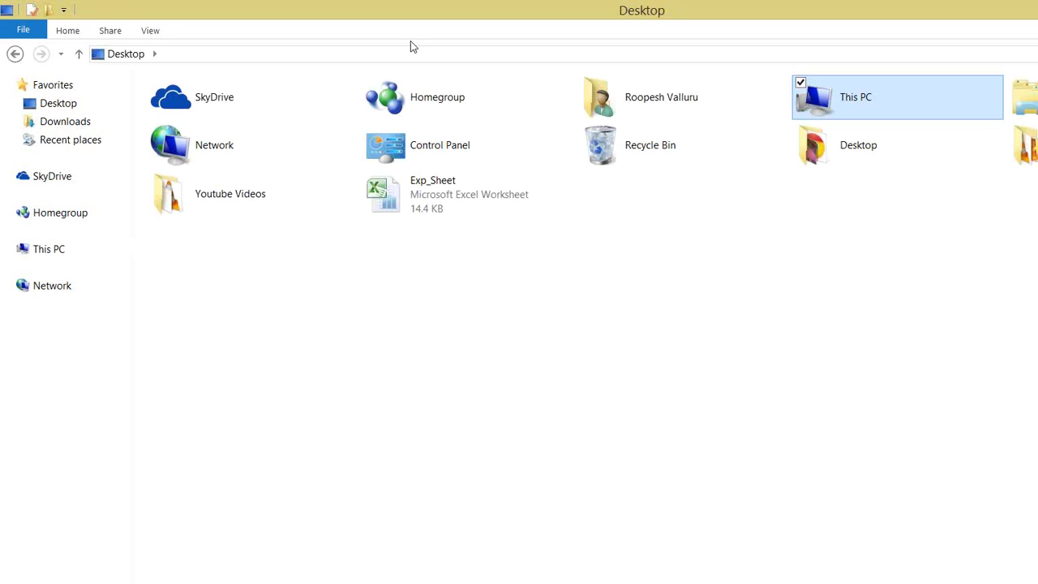
left_click(416, 54)
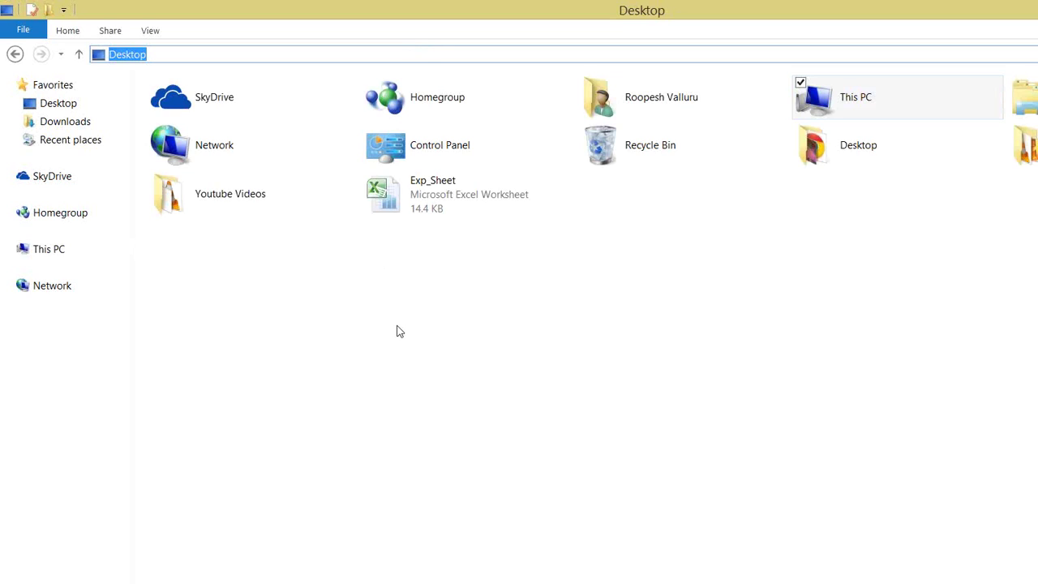
double_click(811, 152)
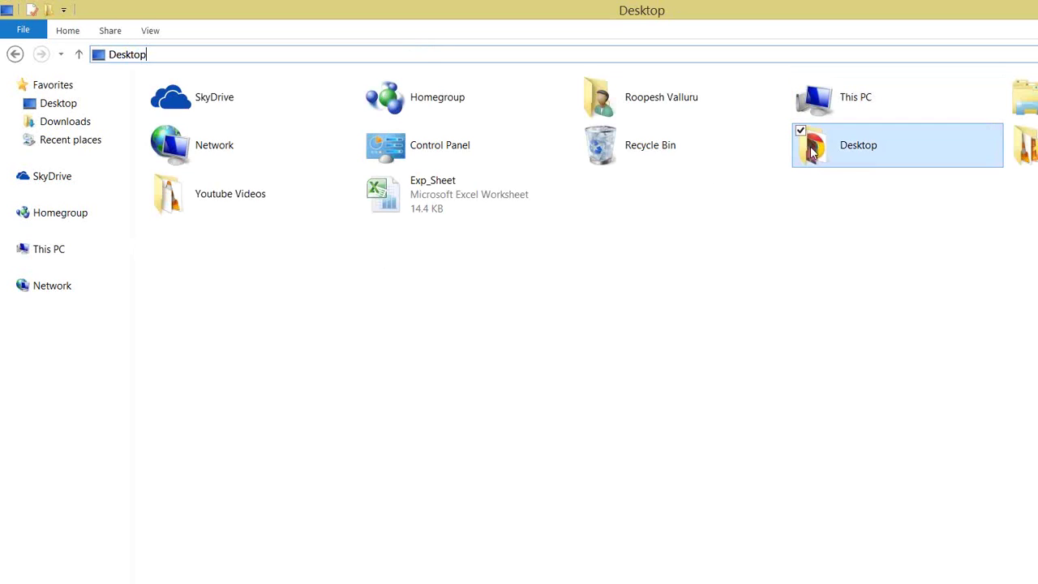
Copy the parent desktop folder's path without the final \Desktop subfolder, and go back to the desktop location.
left_click(353, 55)
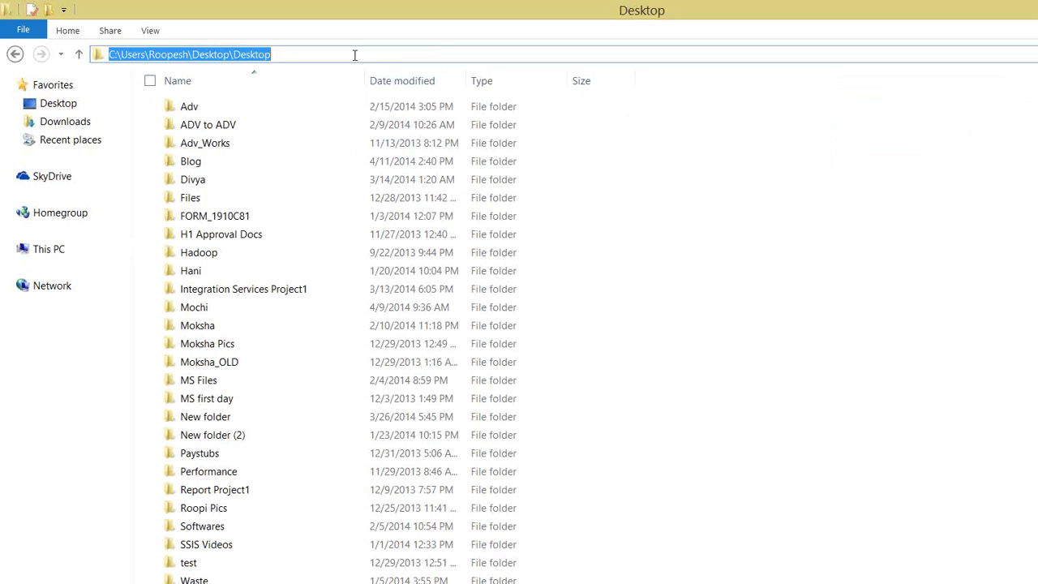
key("Left")
key("Left")
key("Left")
key("Left")
key("shift+Home")
key("ctrl+c")
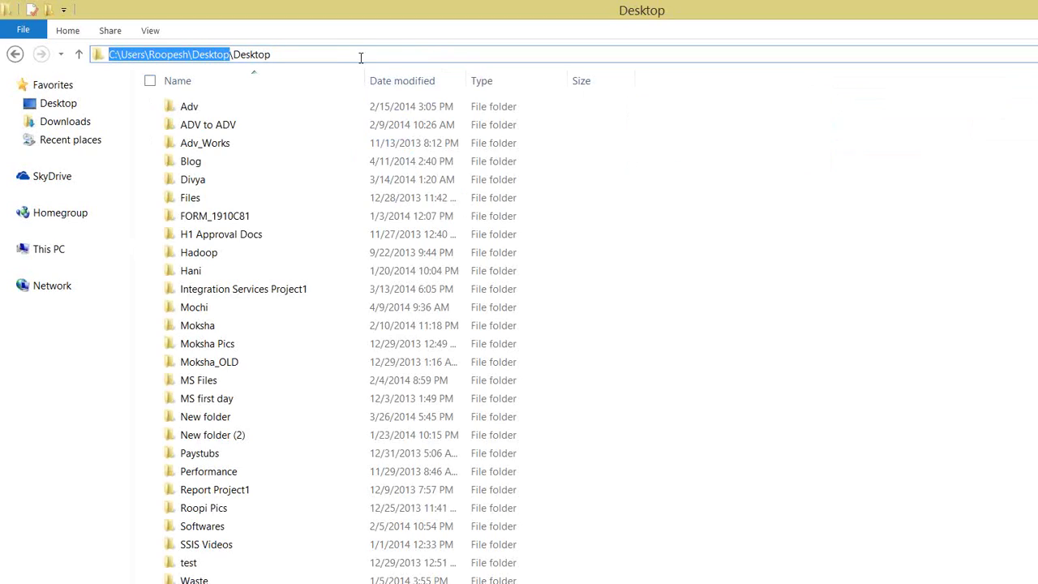
left_click(677, 216)
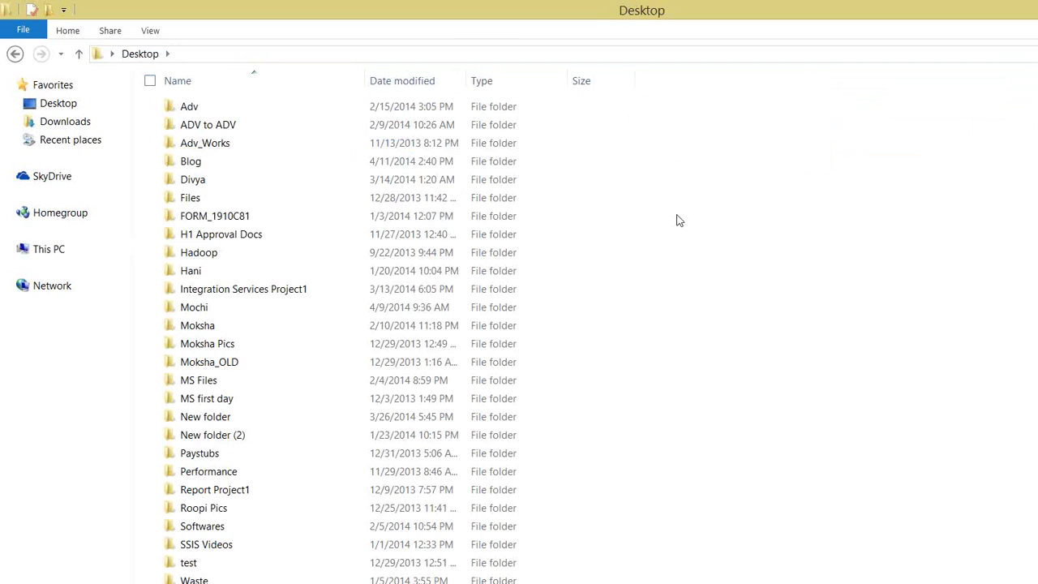
key("BackSpace")
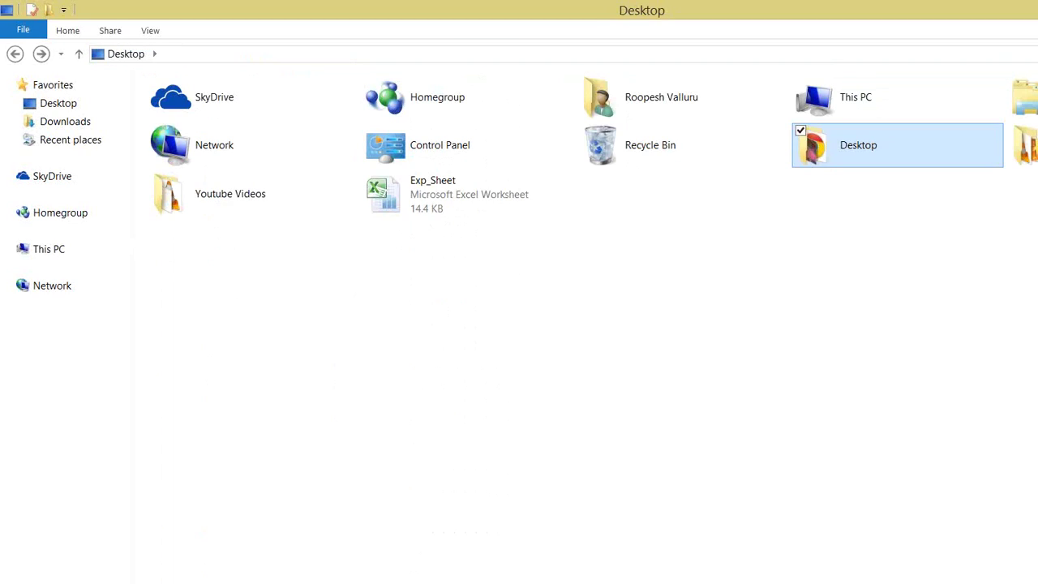
Switch back to the SQL Server Management Studio save dialog and replace the selected path with the copied desktop path.
left_click(452, 570)
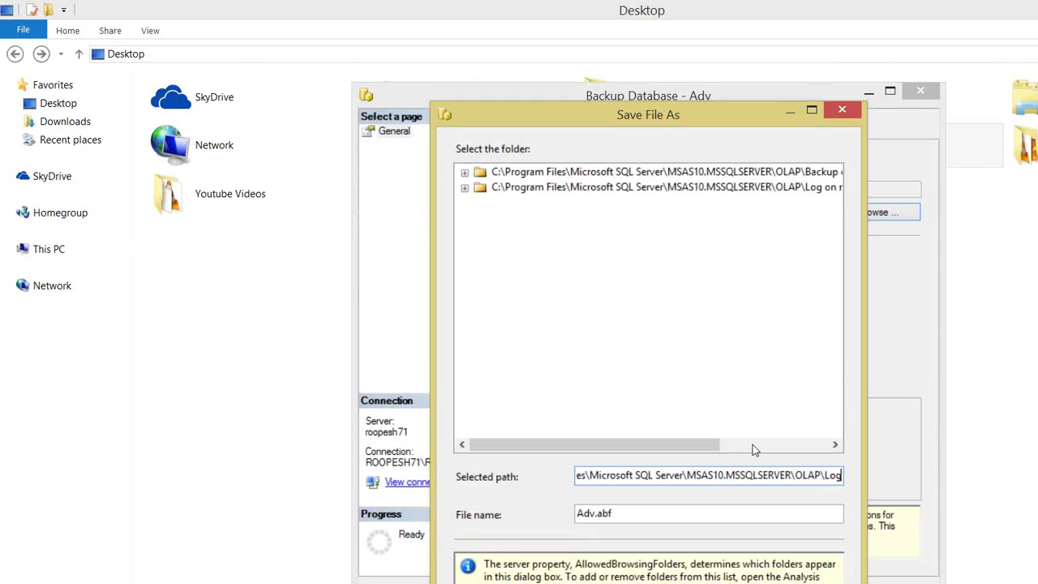
left_click(751, 474)
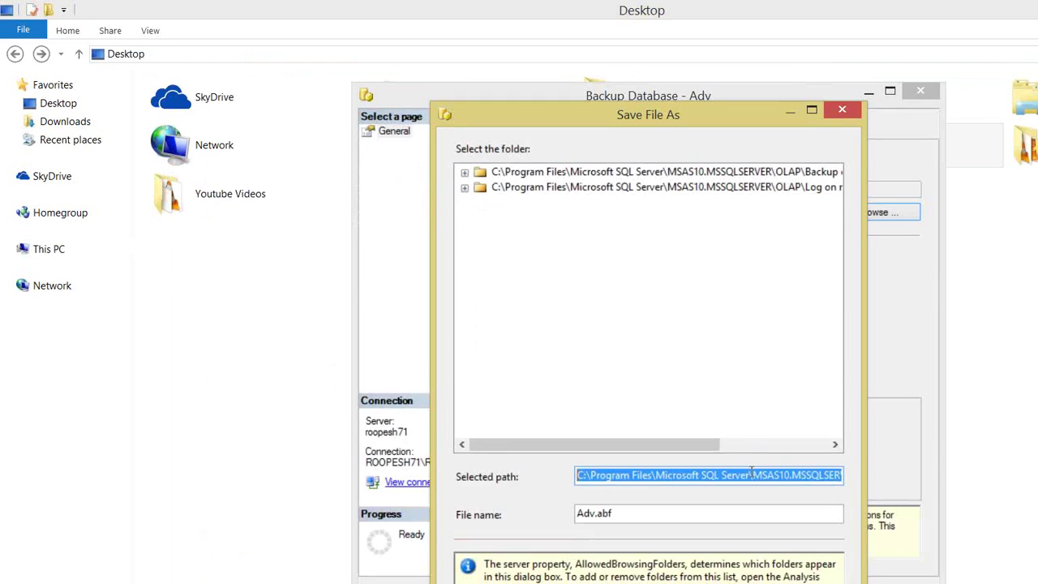
key("ctrl+v")
Change the backup file name to Adv_Backup.abf and confirm the save location.
left_click(619, 515)
key("Left")
key("Left")
key("Left")
key("Left")
type("_")
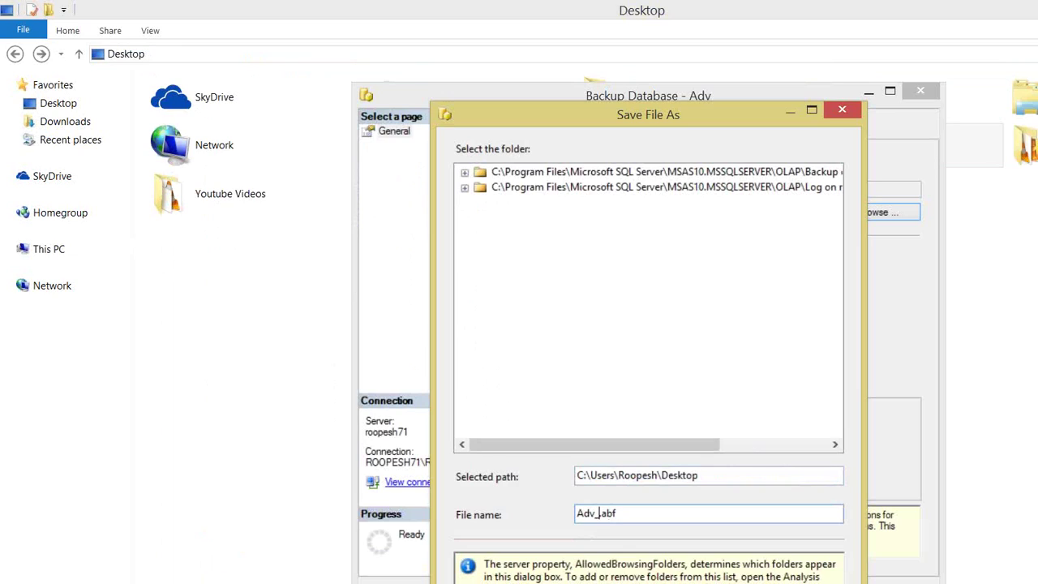
type("Backup")
key("Return")
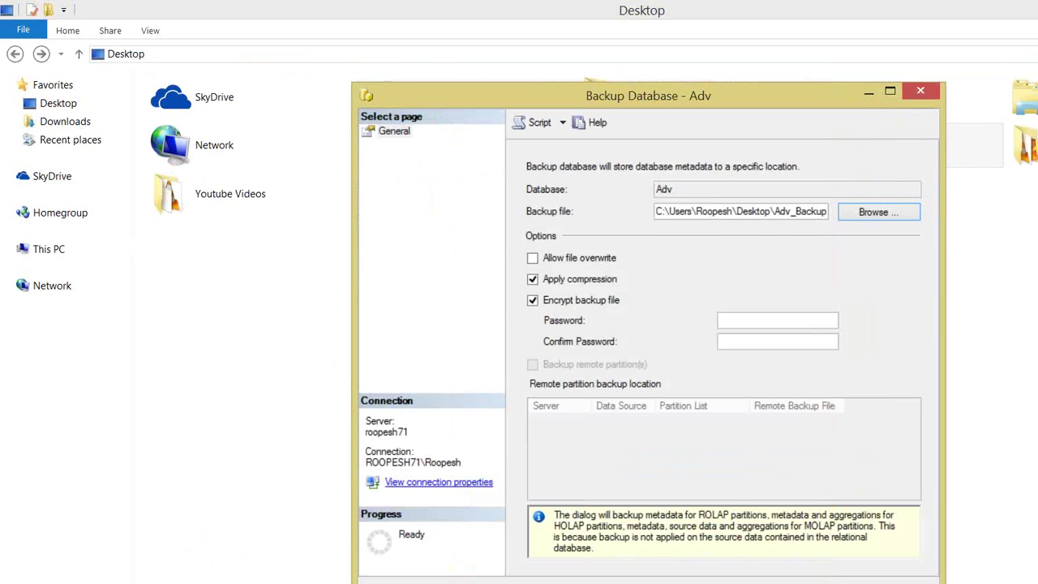
Allow file overwrite, turn off backup file encryption, and run the Adv database backup.
left_click(571, 263)
left_click(587, 307)
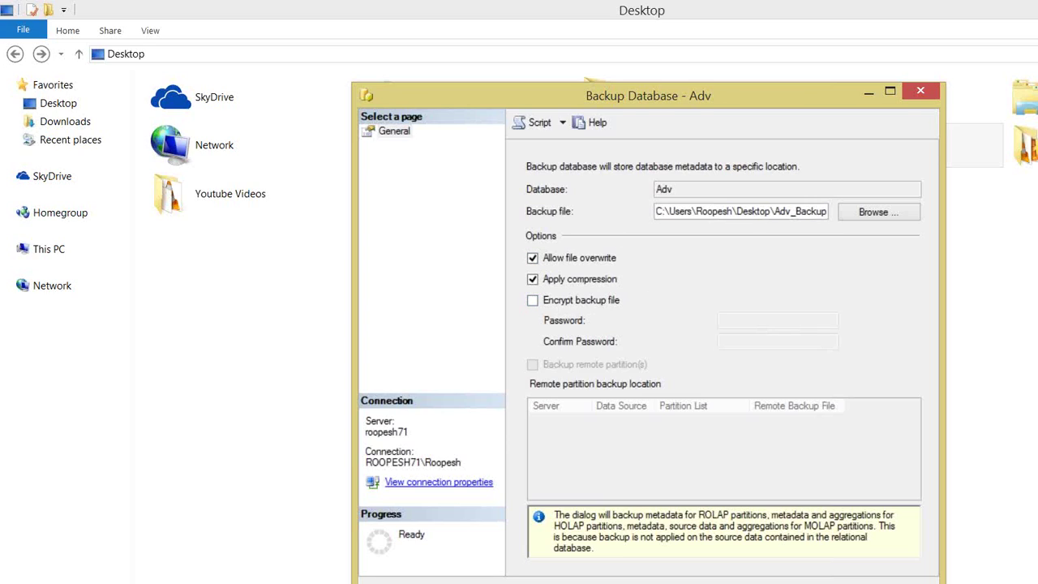
key("Return")
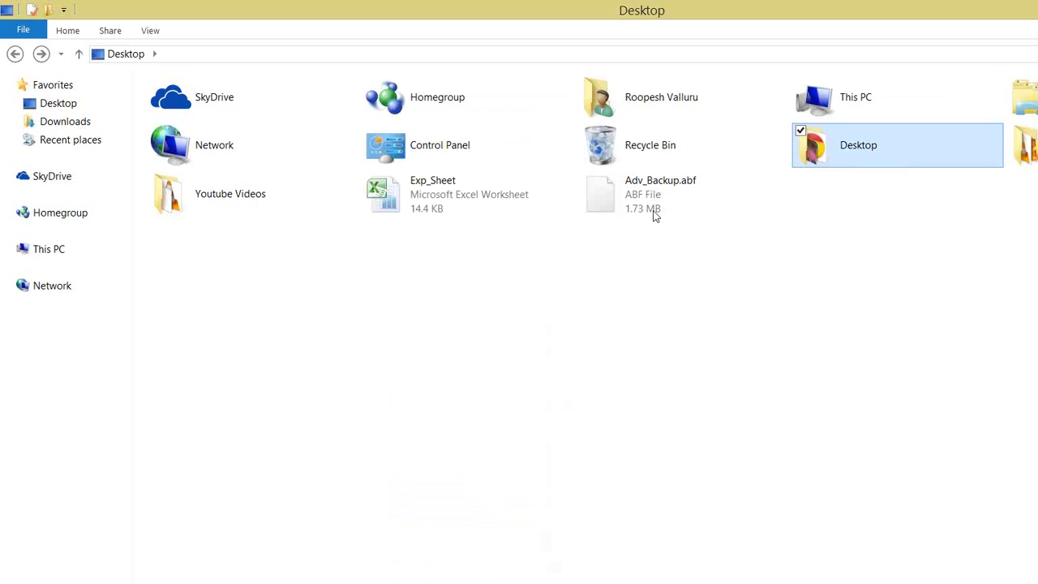
Check the Adv_Backup.abf file on the desktop and switch back to SQL Server Management Studio.
left_click(651, 187)
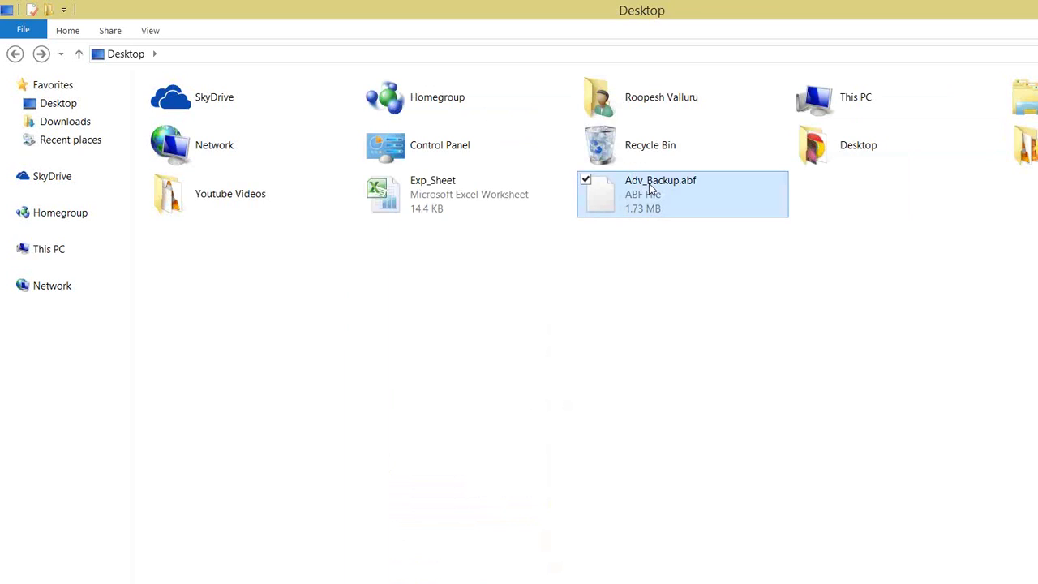
mouse_move(284, 577)
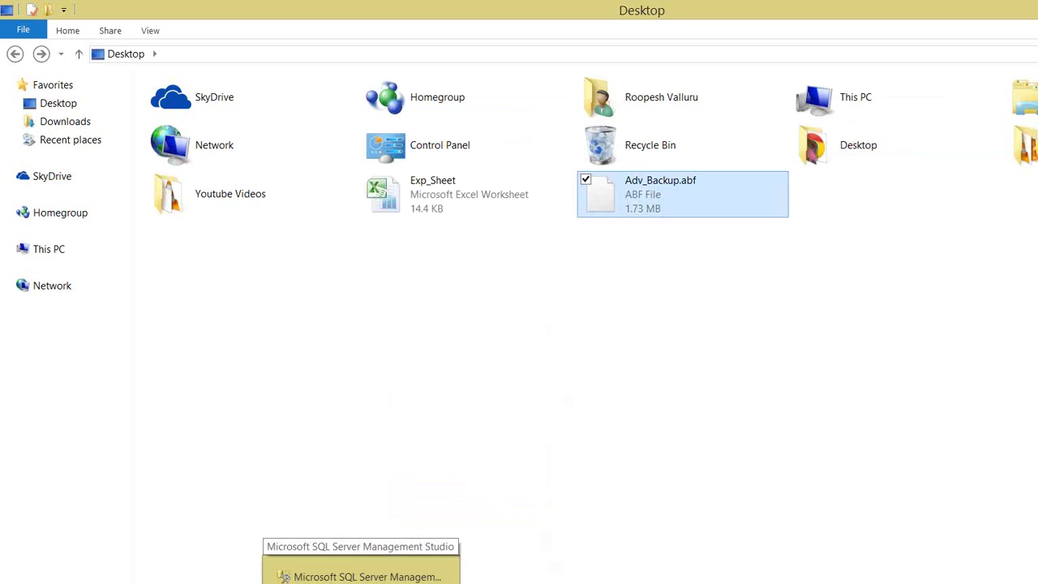
left_click(283, 577)
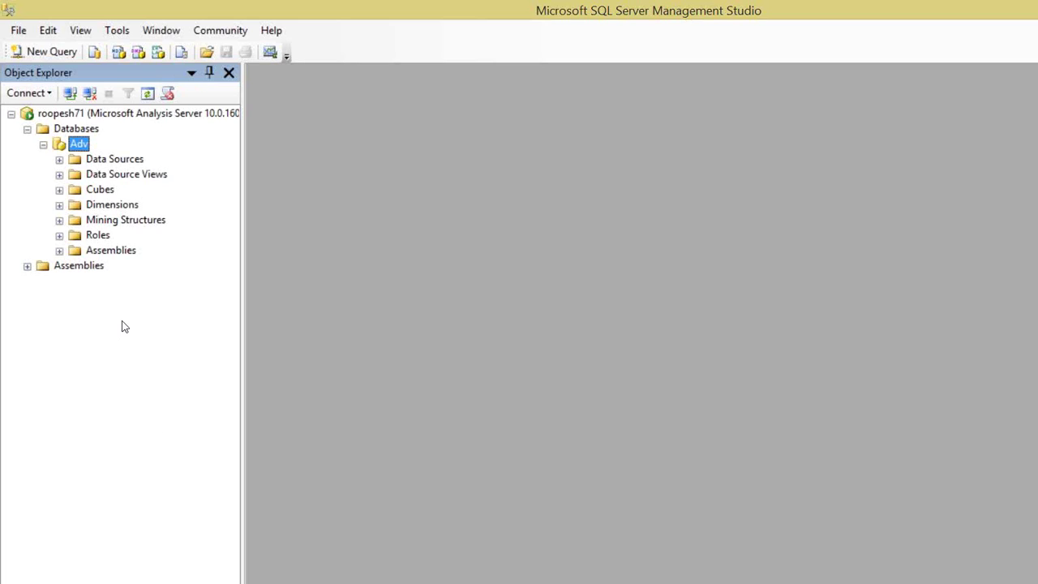
left_click(43, 144)
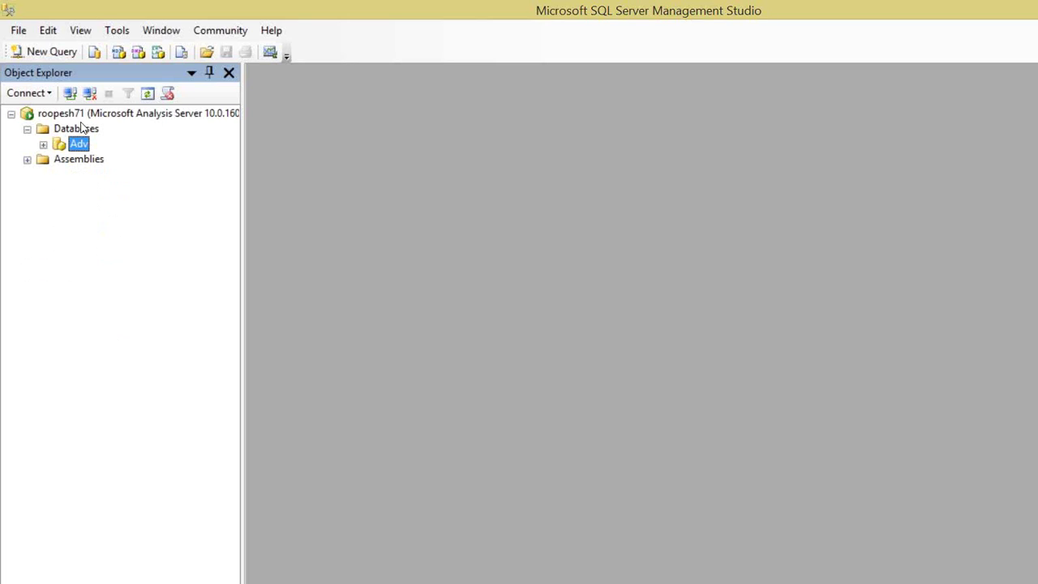
right_click(80, 147)
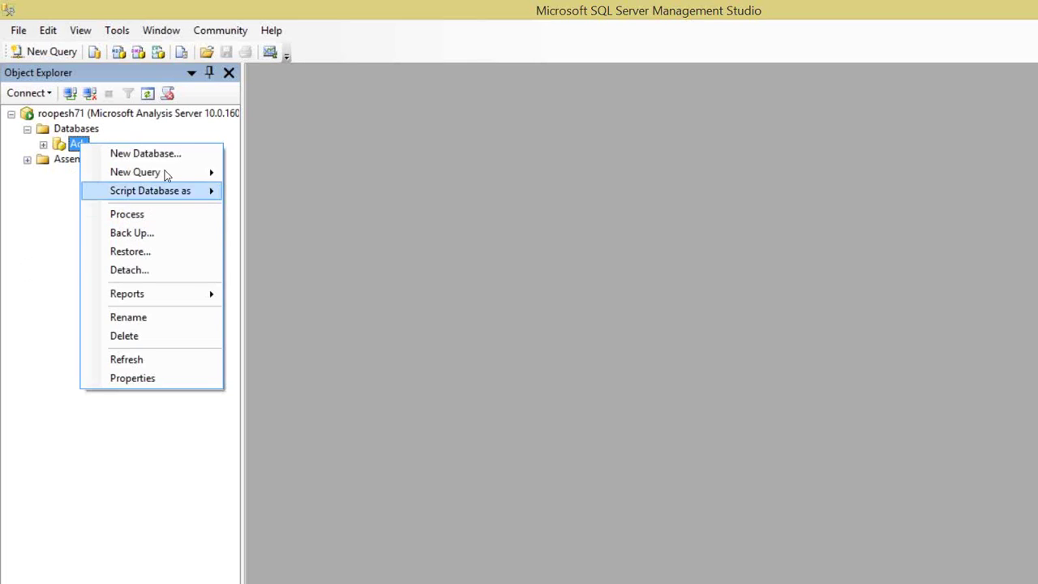
mouse_move(165, 173)
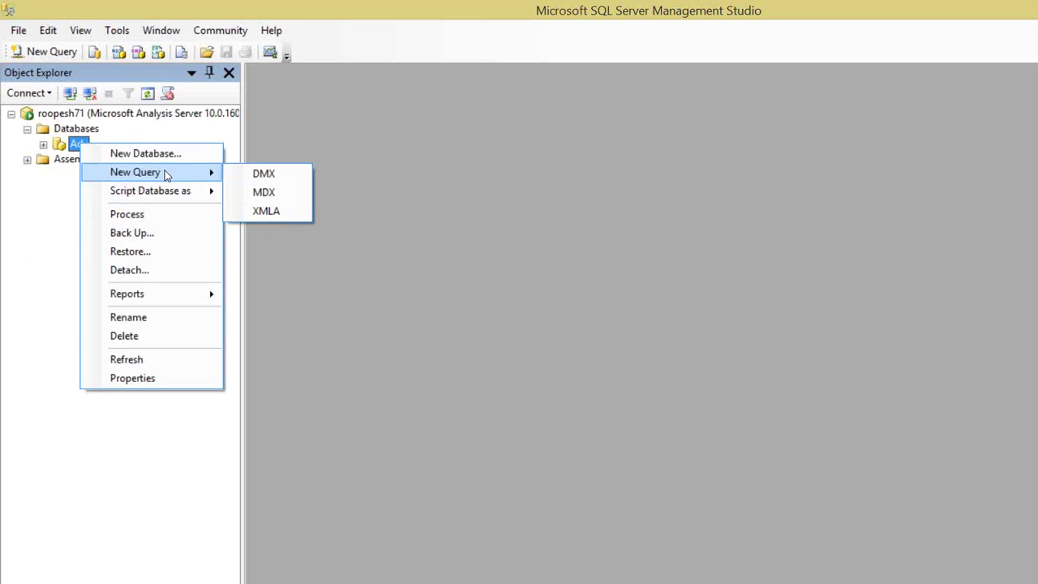
left_click(269, 213)
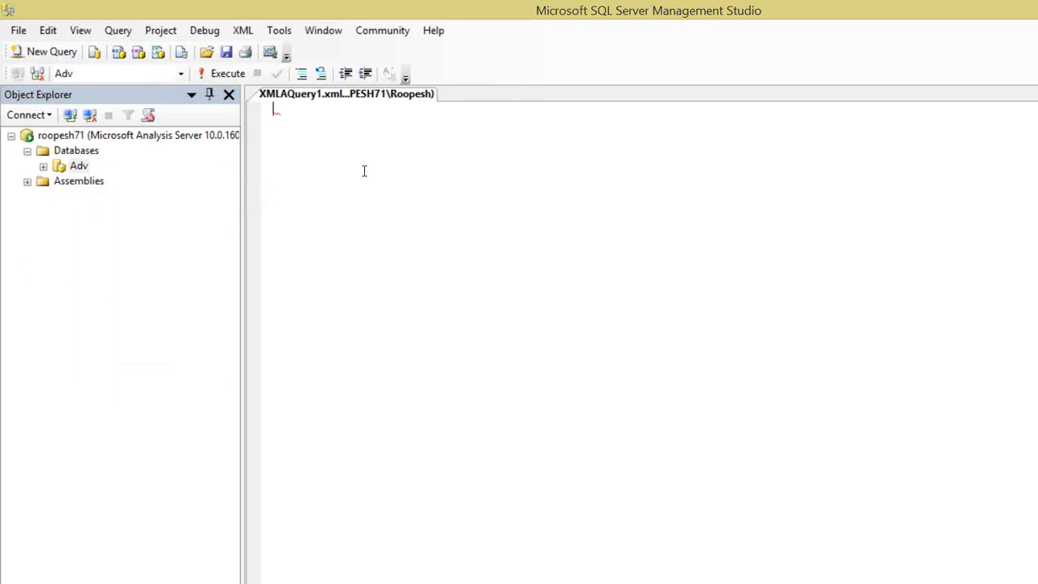
right_click(353, 102)
left_click(317, 129)
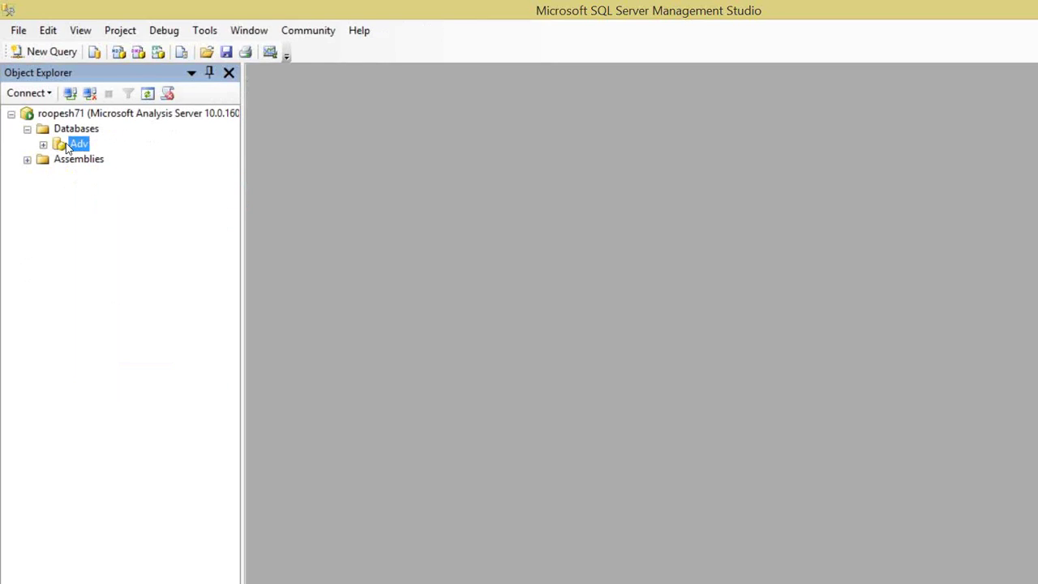
Start a backup of the Adv database and set the save path to the desktop folder.
right_click(77, 143)
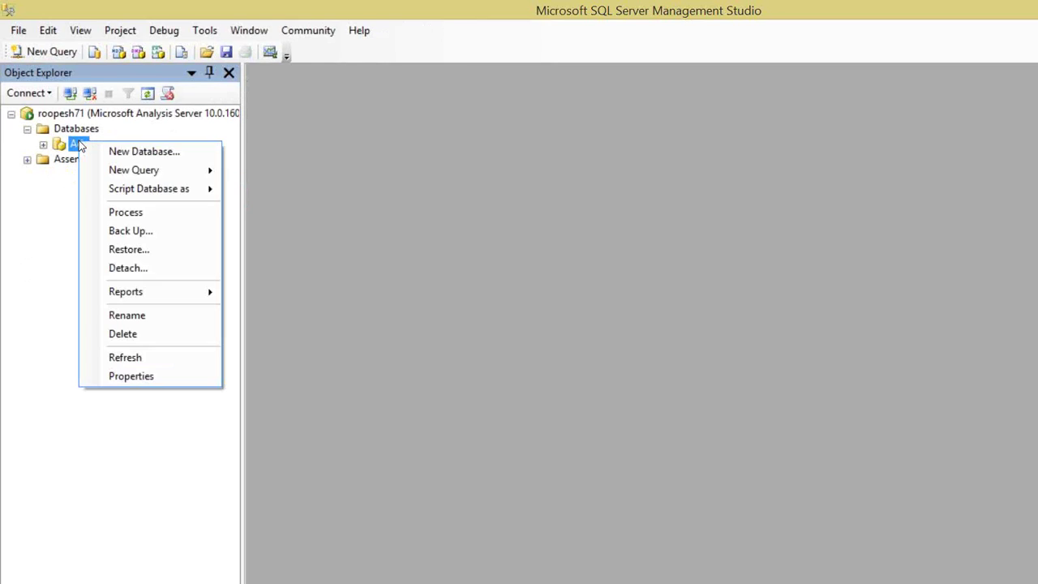
left_click(142, 231)
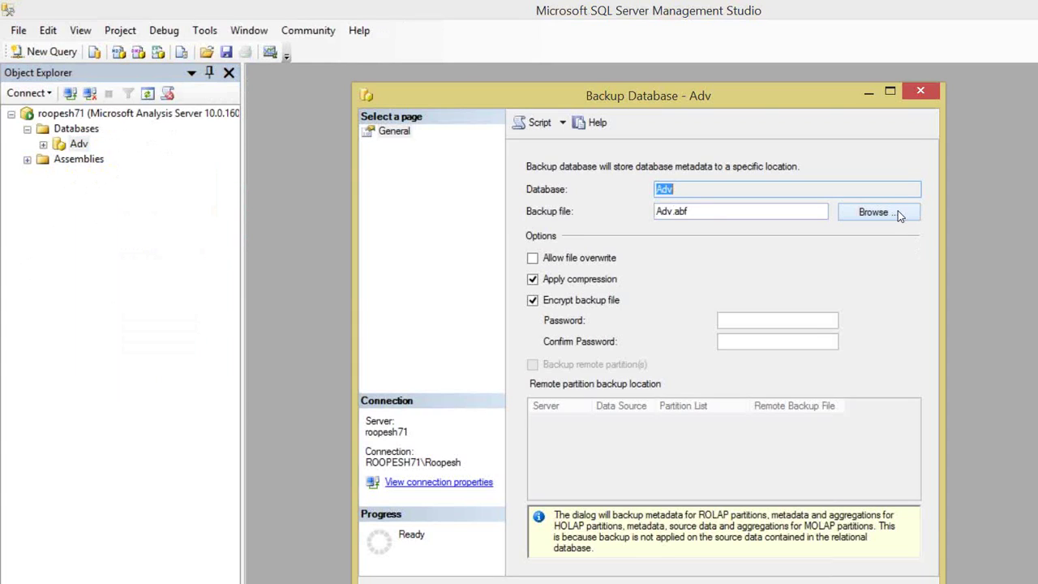
left_click(902, 213)
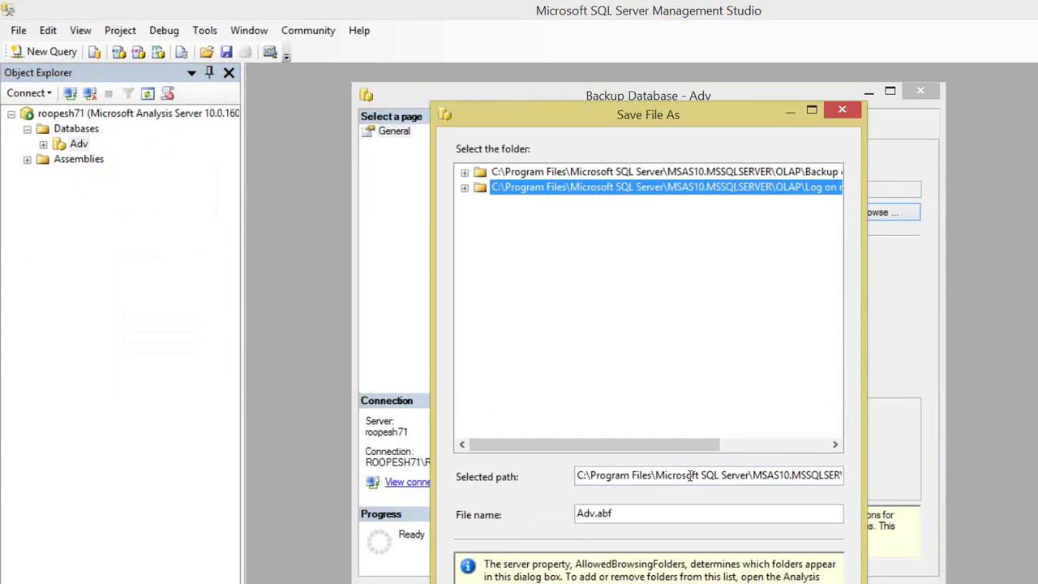
triple_click(689, 475)
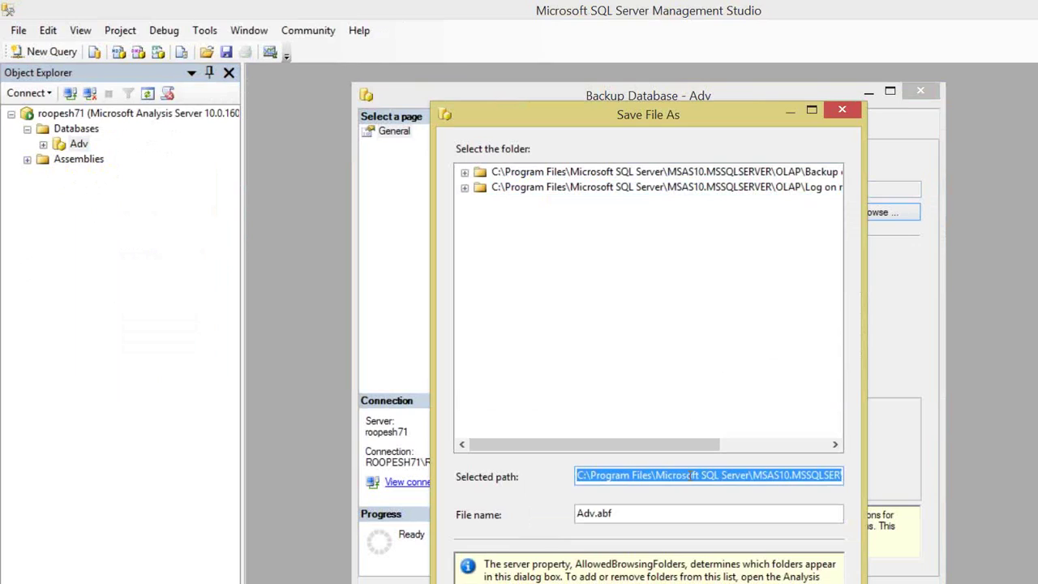
type("C:\\Users\\Roopesh\\Desktop")
Name the backup file Adv_Backup.abf and confirm the save location.
triple_click(672, 514)
key("End")
key("Left")
key("Left")
key("Left")
type("_Backup")
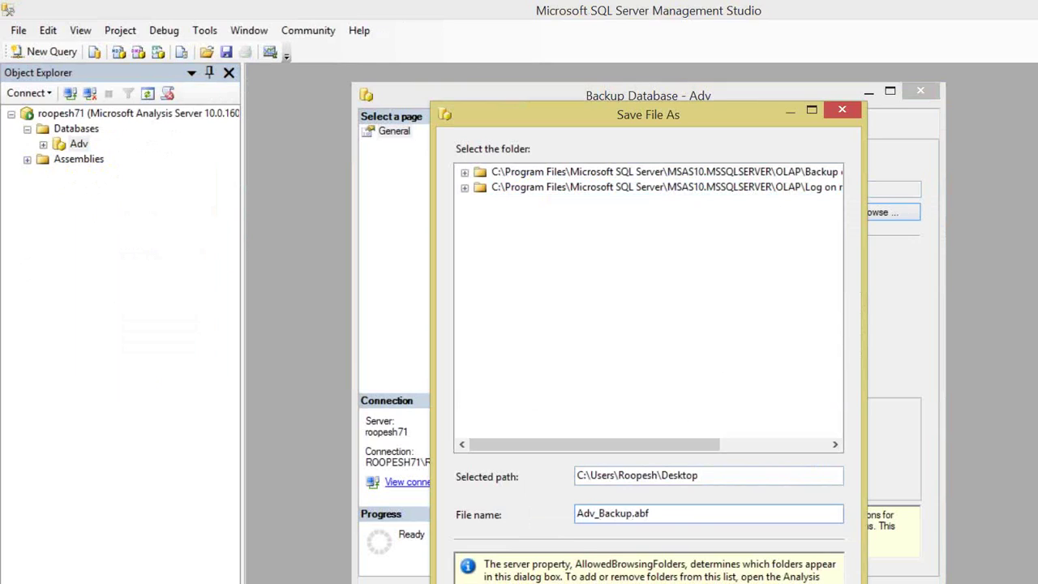
key("Return")
With file overwrite allowed and encryption turned off, script the backup action to a new query window and close the backup dialog.
left_click(578, 259)
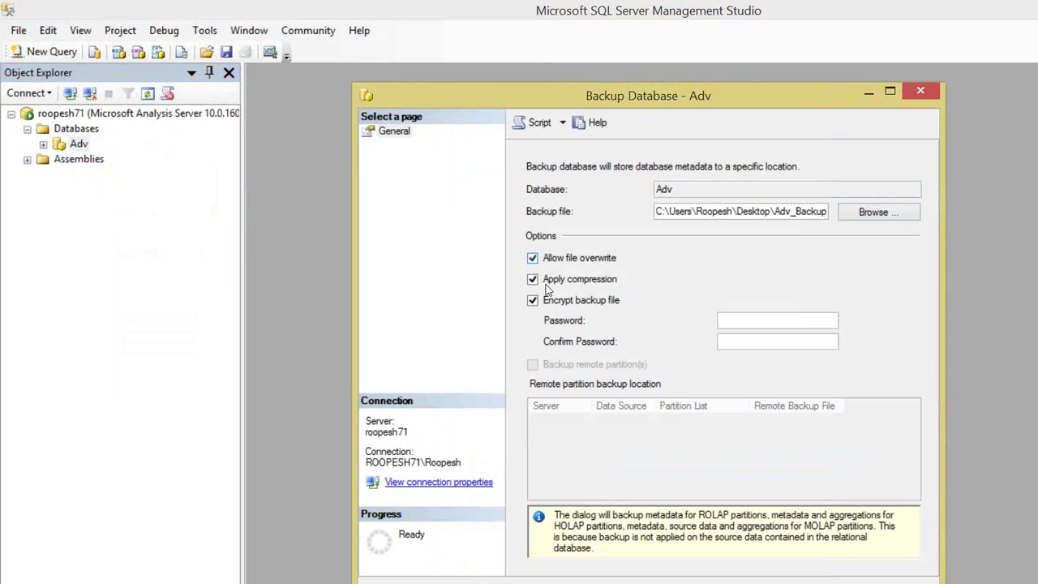
left_click(544, 302)
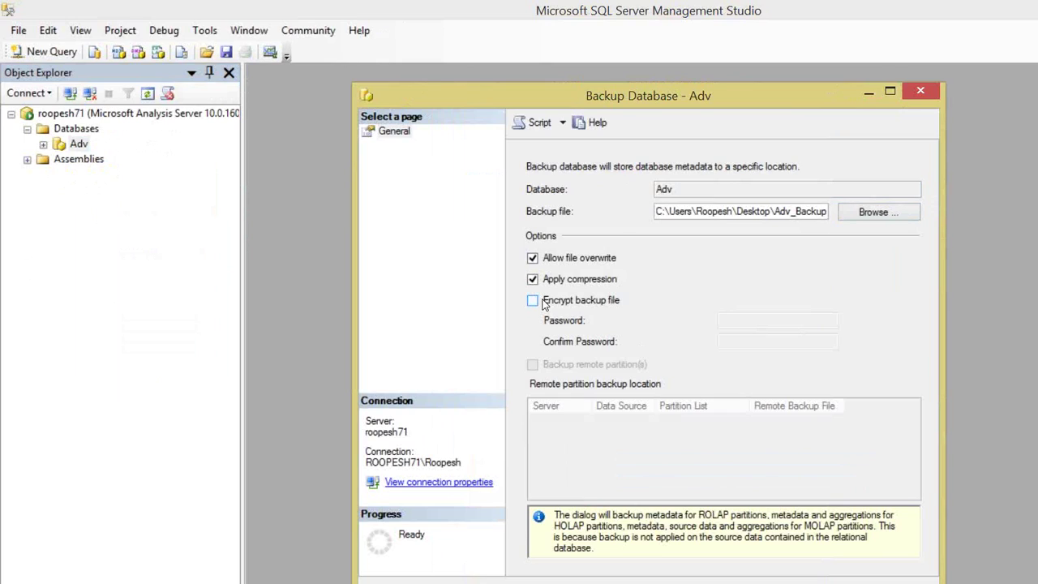
left_click(562, 123)
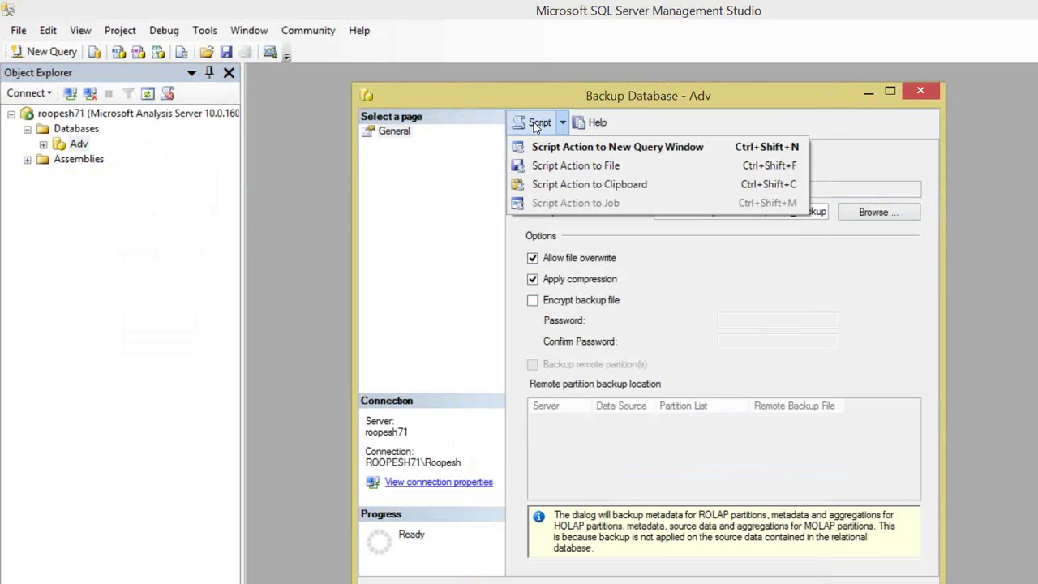
left_click(604, 148)
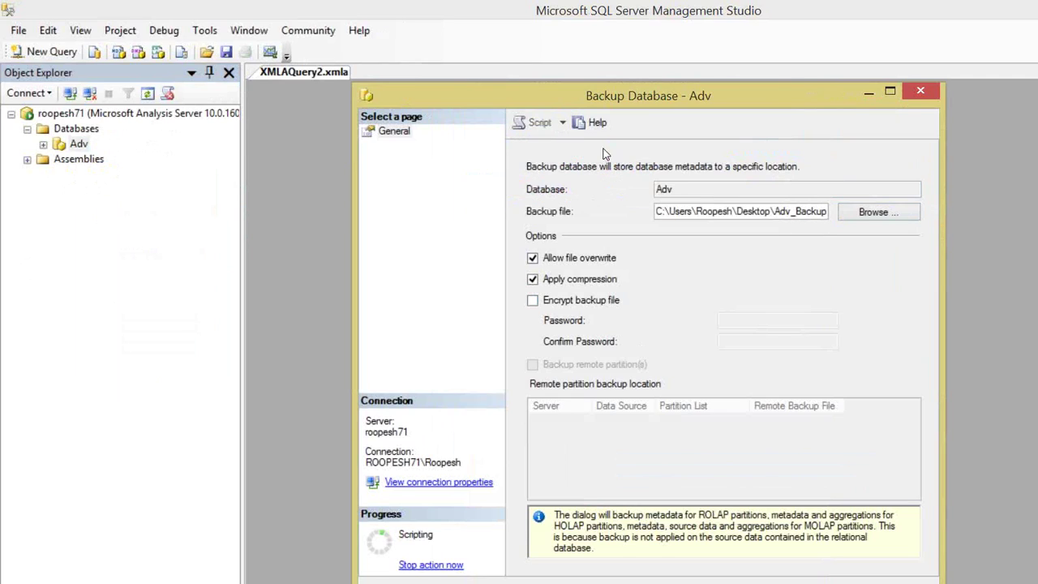
left_click(934, 91)
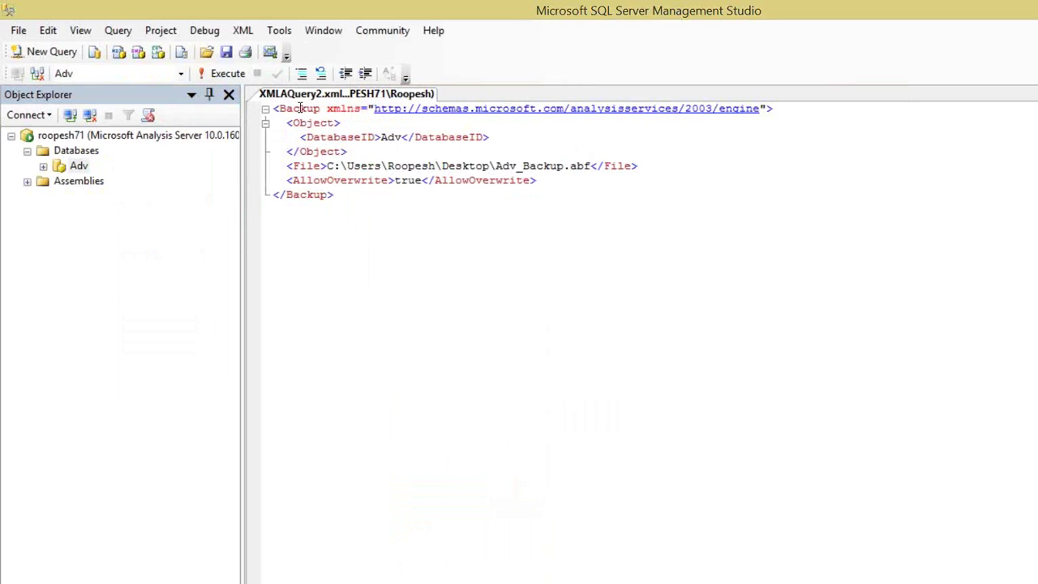
Try executing the backup script with AllowOverwrite set to false and check the resulting message.
key("ctrl+a")
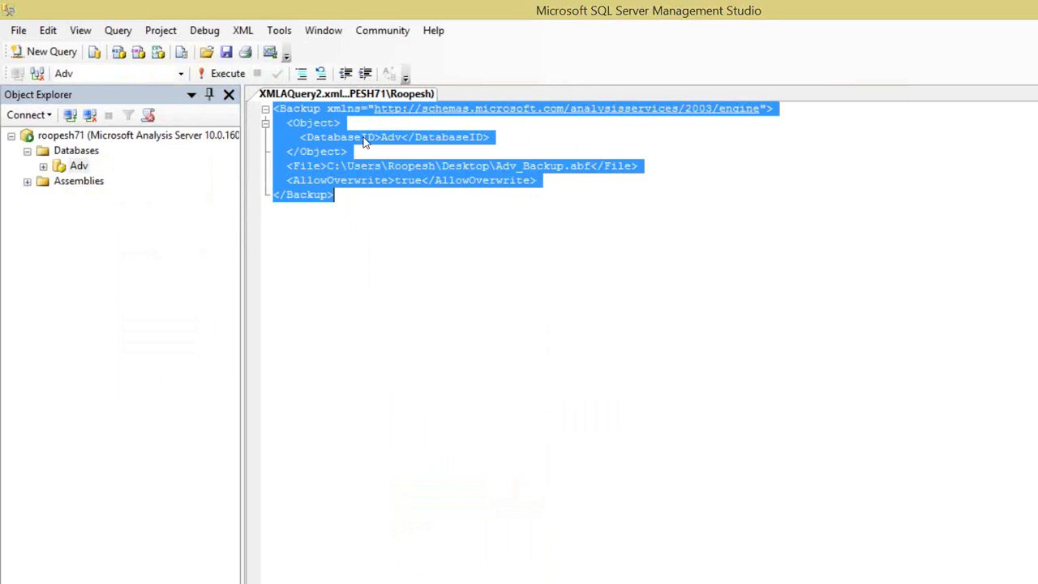
left_click(399, 209)
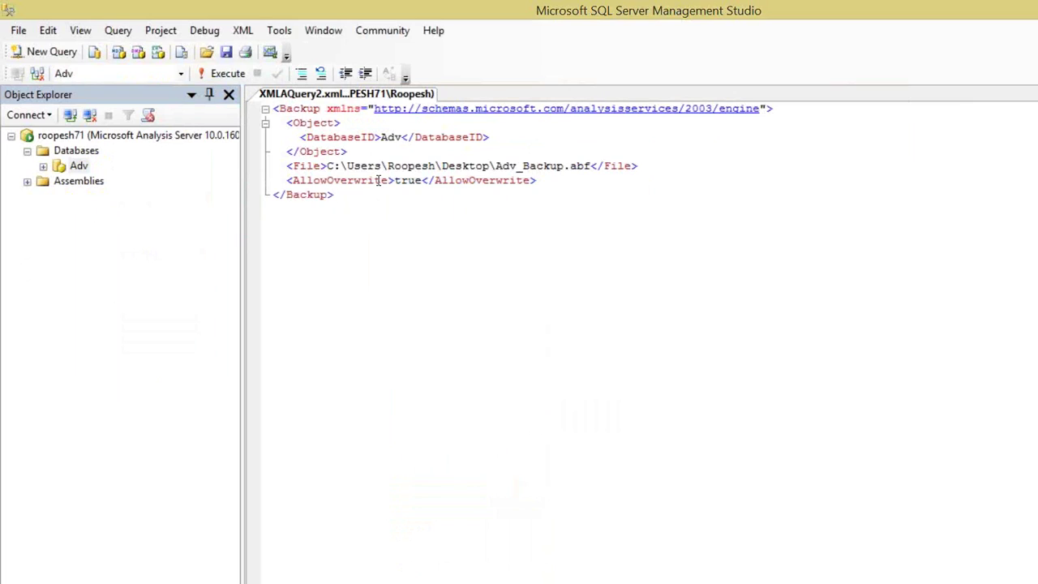
double_click(345, 179)
key("ctrl+Right")
key("ctrl+shift+Right")
type("false")
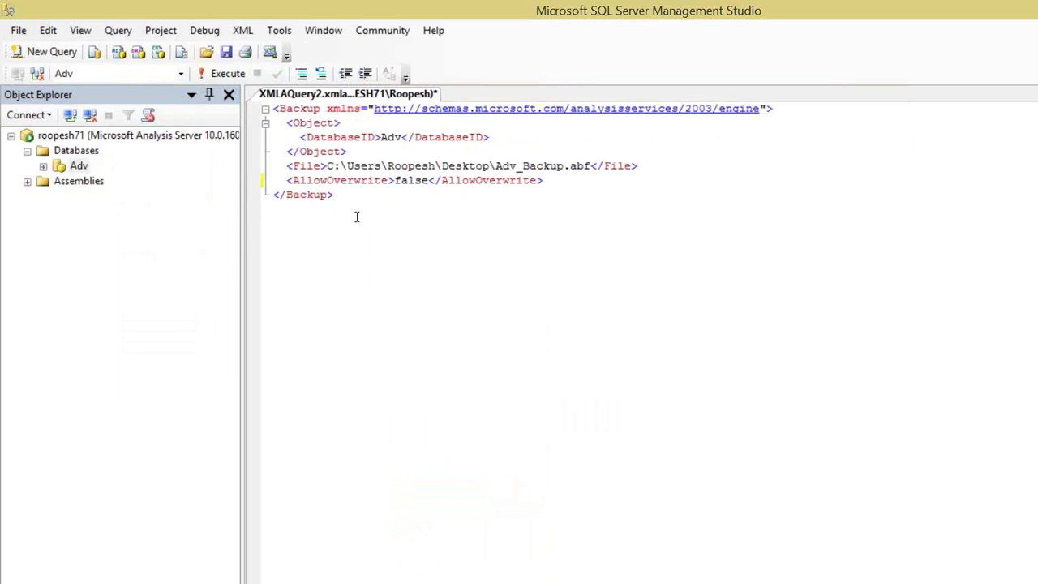
key("F5")
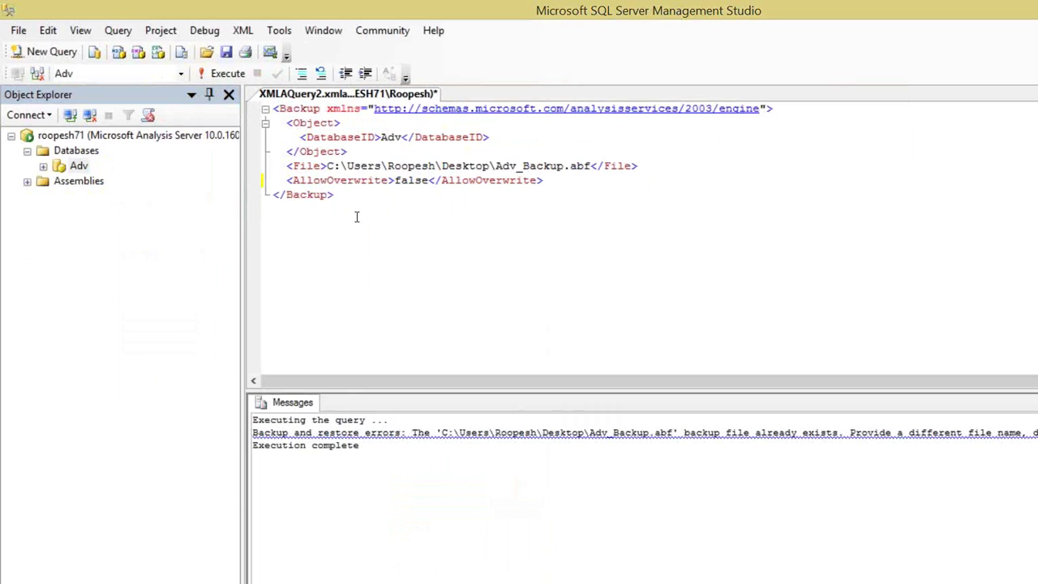
left_click(821, 438)
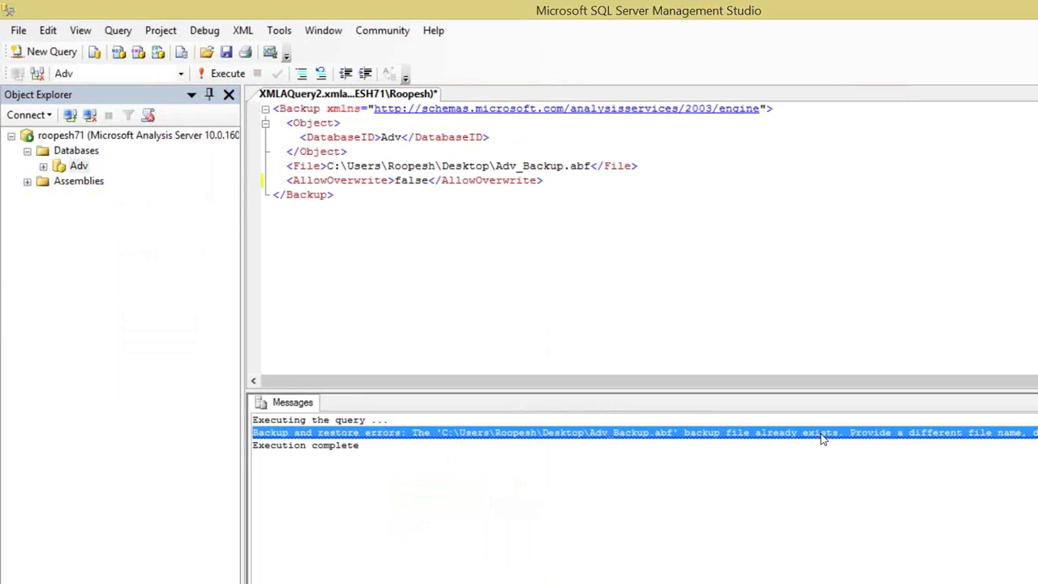
Set AllowOverwrite to true in the backup script.
double_click(413, 181)
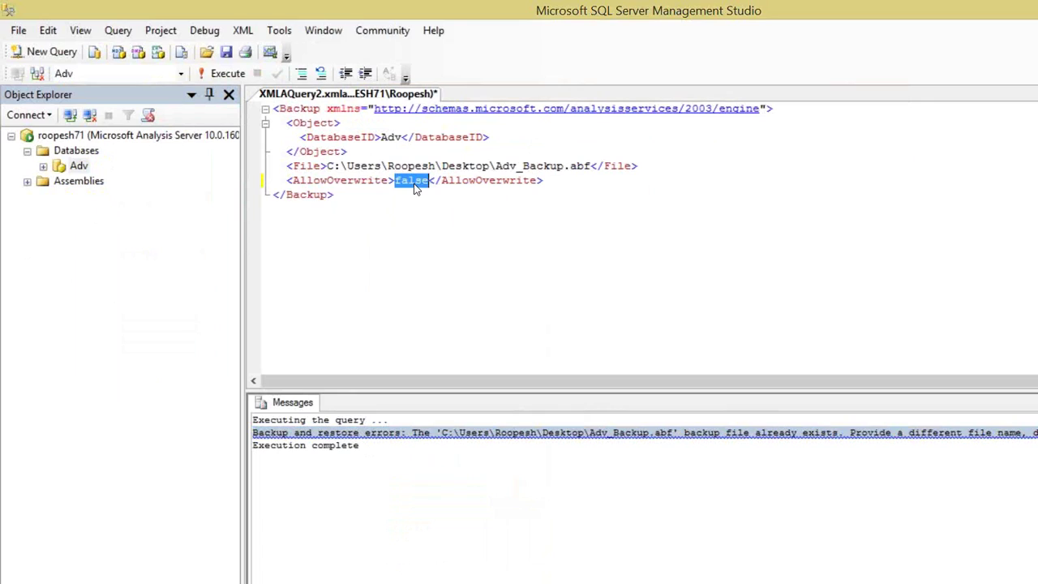
type("true")
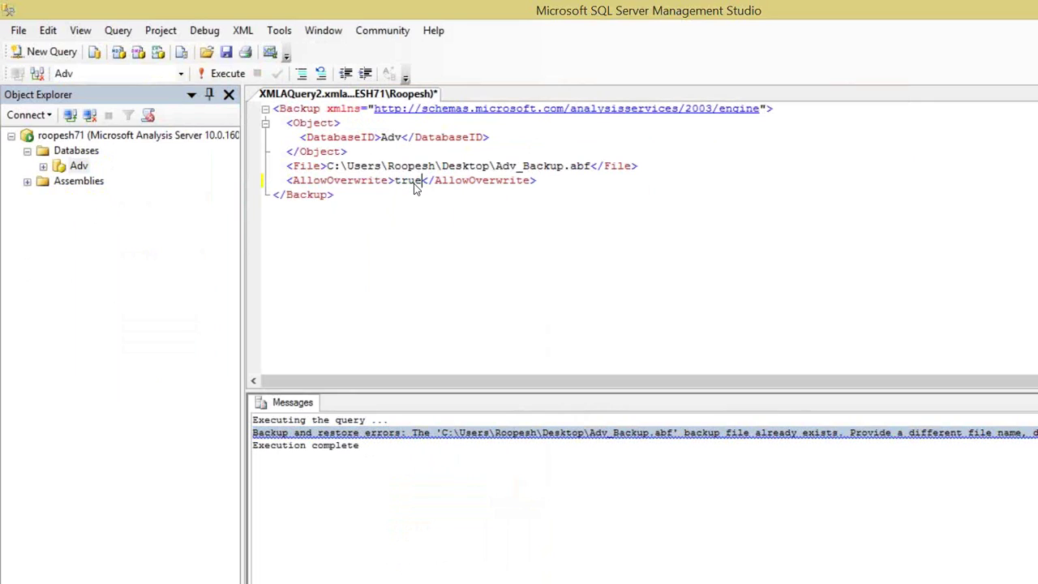
left_click(565, 165)
Examine the Object, DatabaseID, File and AllowOverwrite elements of the backup script.
left_click_drag(294, 123, 293, 137)
key("shift+Down")
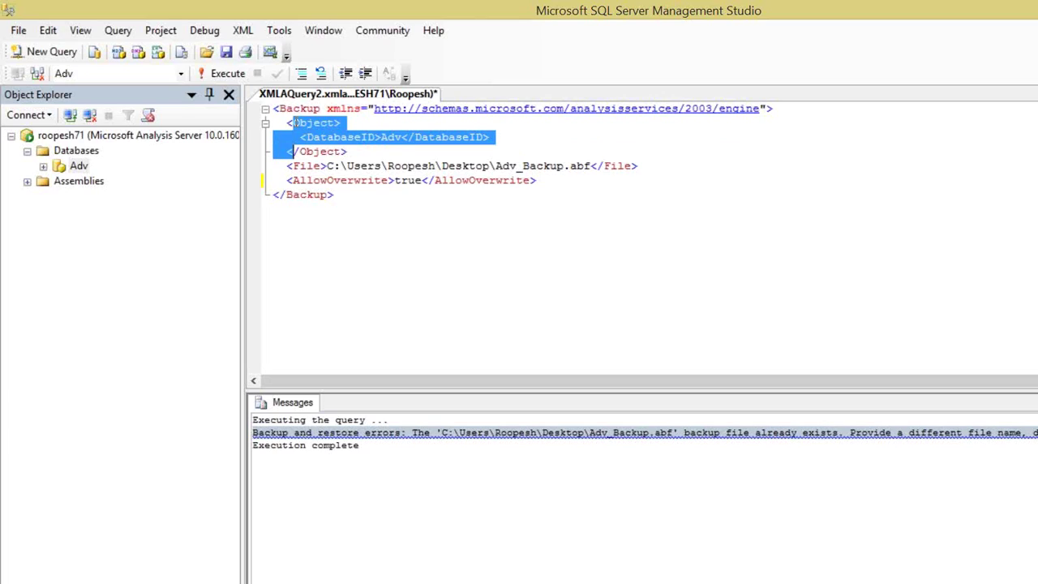
key("Down")
key("Up")
key("Up")
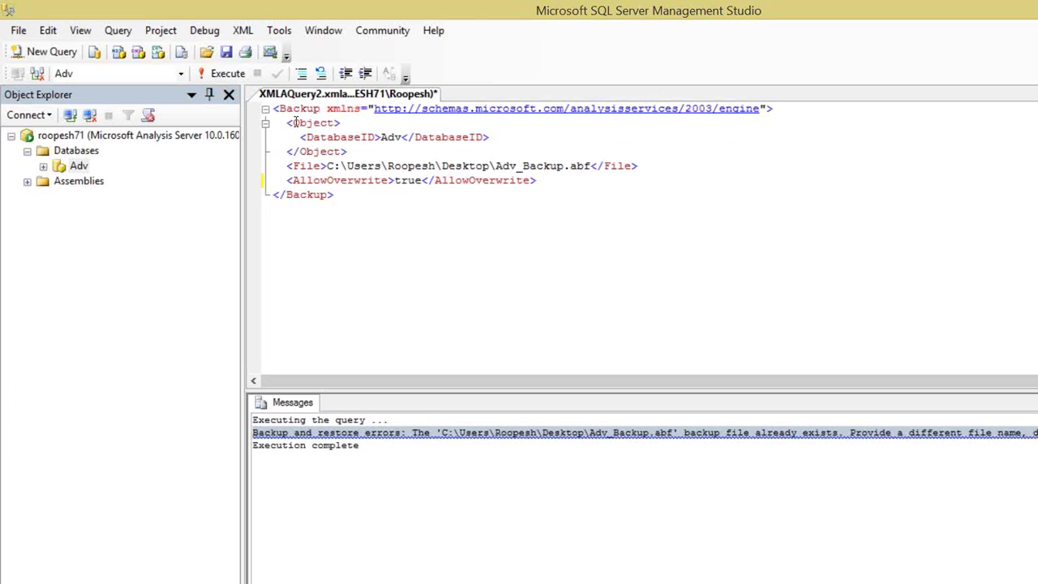
key("shift+Right")
key("shift+Right")
key("shift+Right")
key("shift+Right")
key("shift+Right")
key("shift+Right")
key("shift+Right")
key("shift+Right")
key("shift+Right")
key("shift+Right")
key("shift+Right")
key("shift+Right")
key("shift+Right")
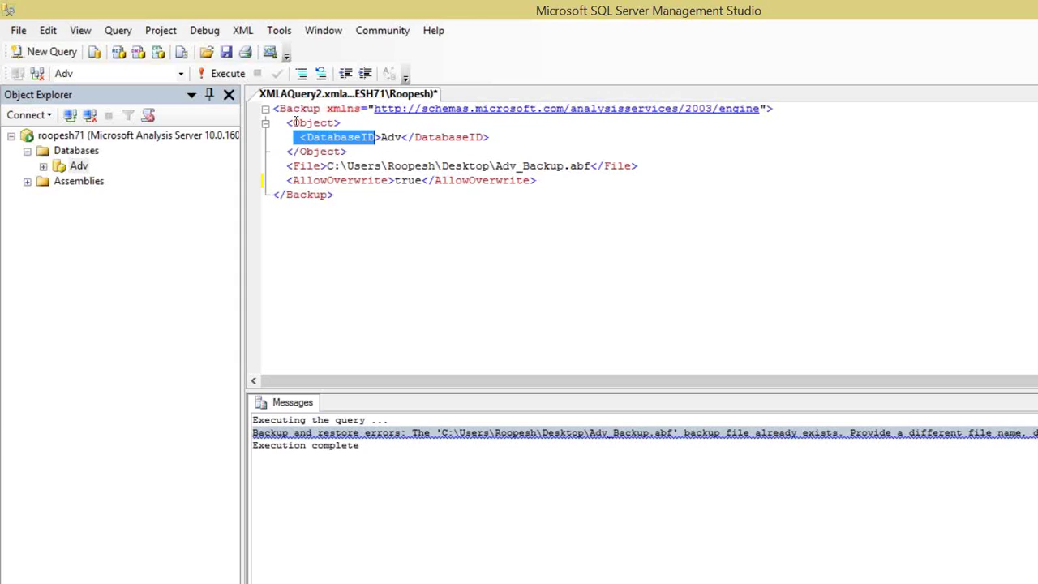
key("Down")
key("Down")
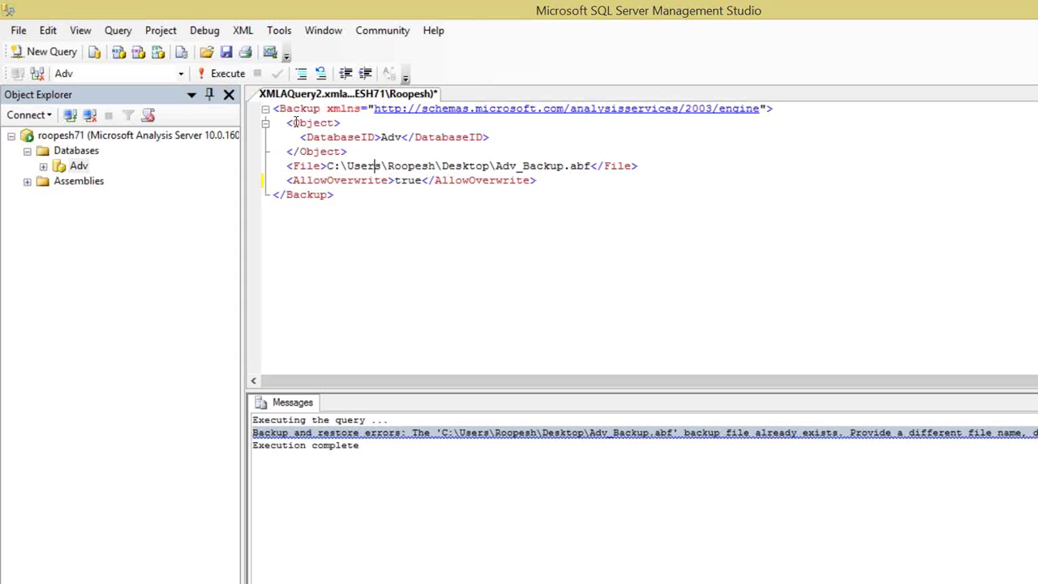
double_click(307, 165)
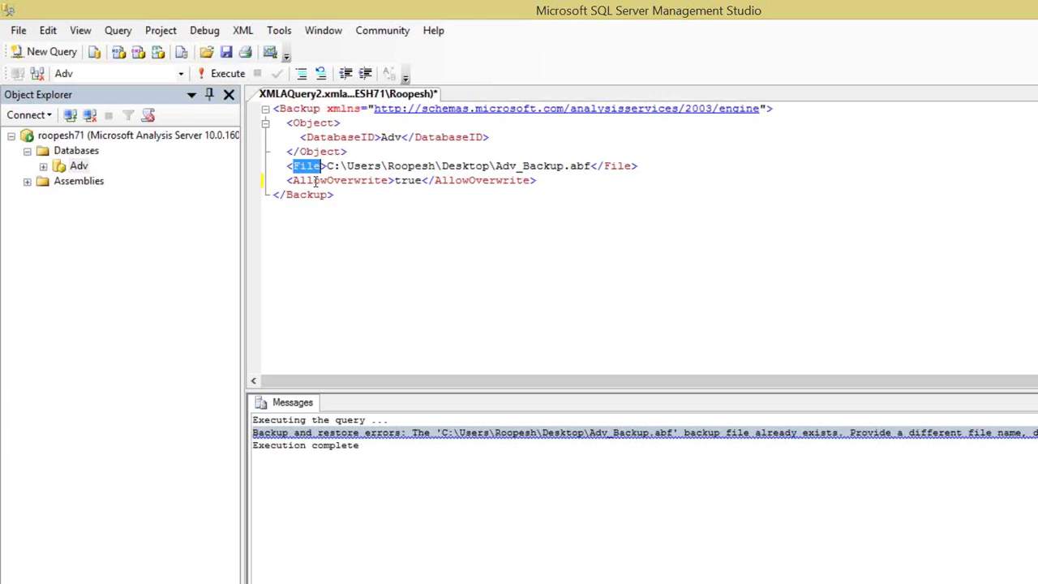
left_click(409, 180)
Execute the XMLA backup script and review its execution messages and results.
left_click(368, 219)
key("F5")
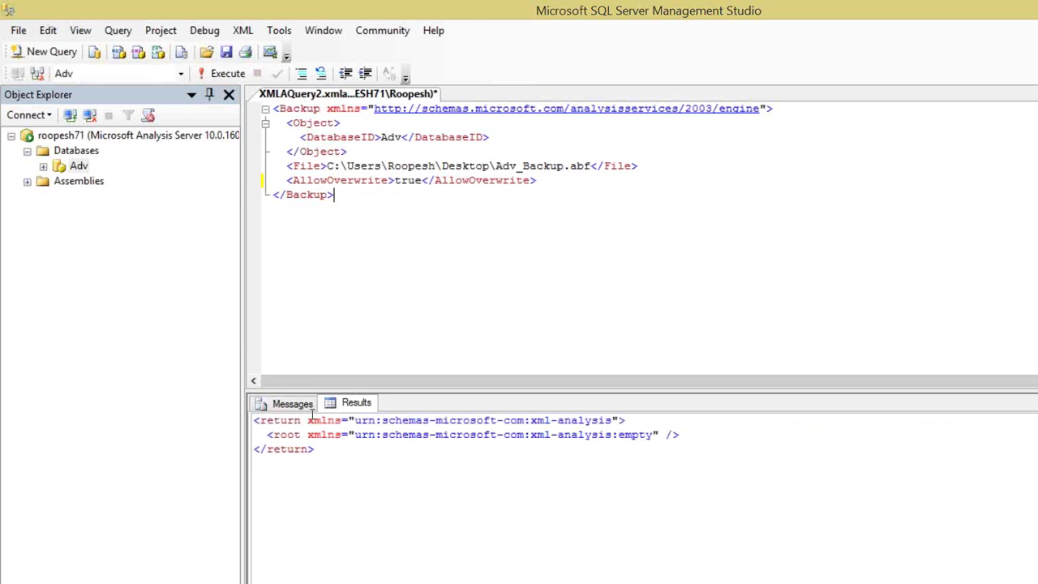
left_click(282, 405)
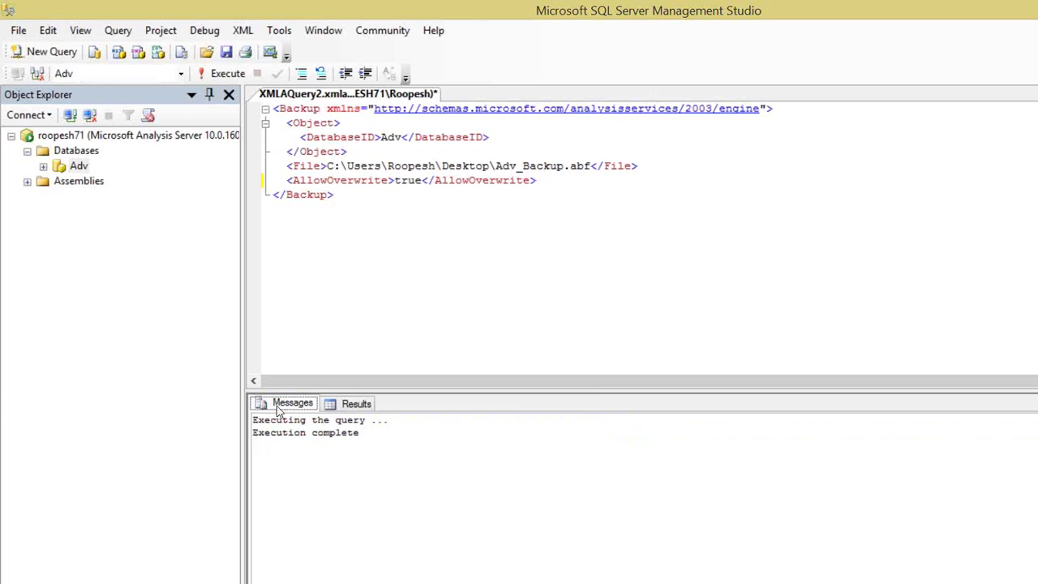
left_click(353, 404)
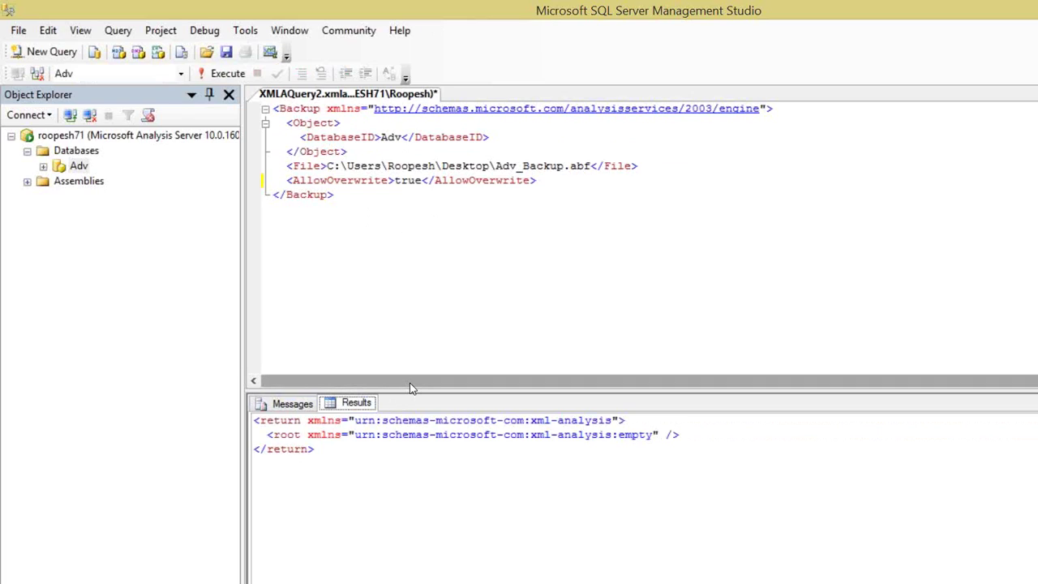
left_click(437, 265)
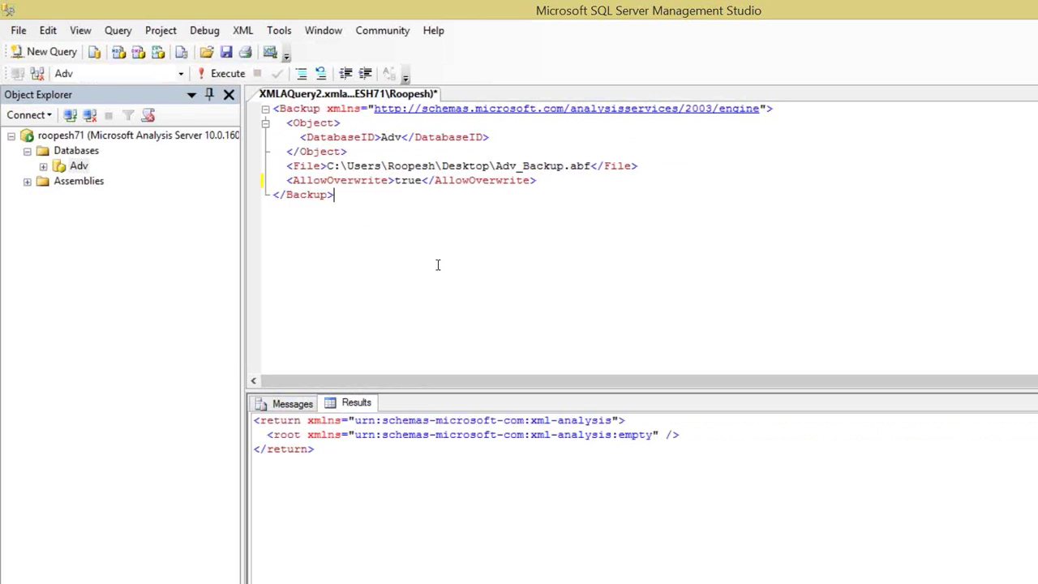
Copy the entire backup script and clear it from the query window.
key("ctrl+a")
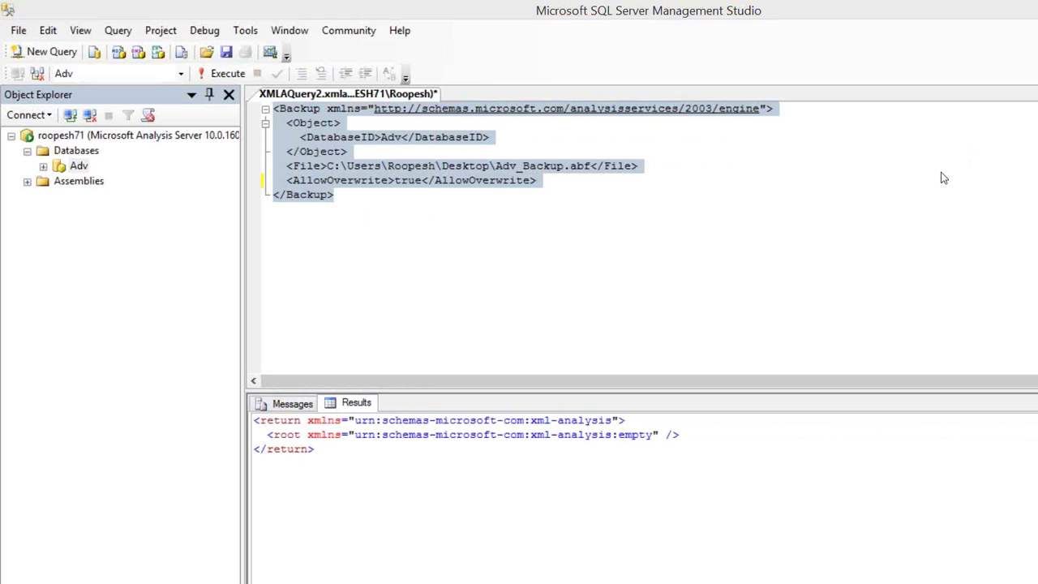
left_click(917, 181)
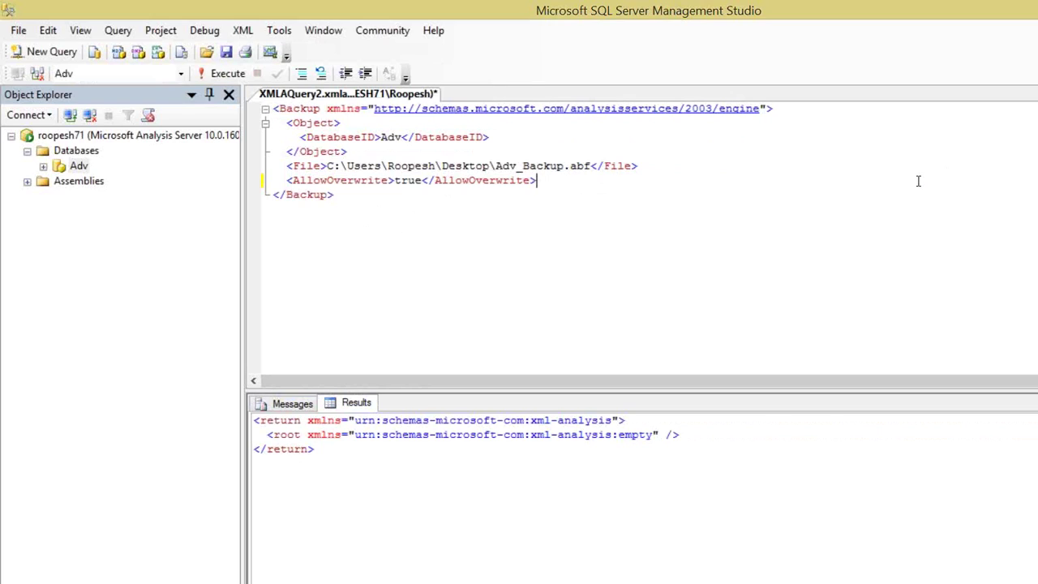
key("ctrl+a")
key("ctrl+c")
key("Delete")
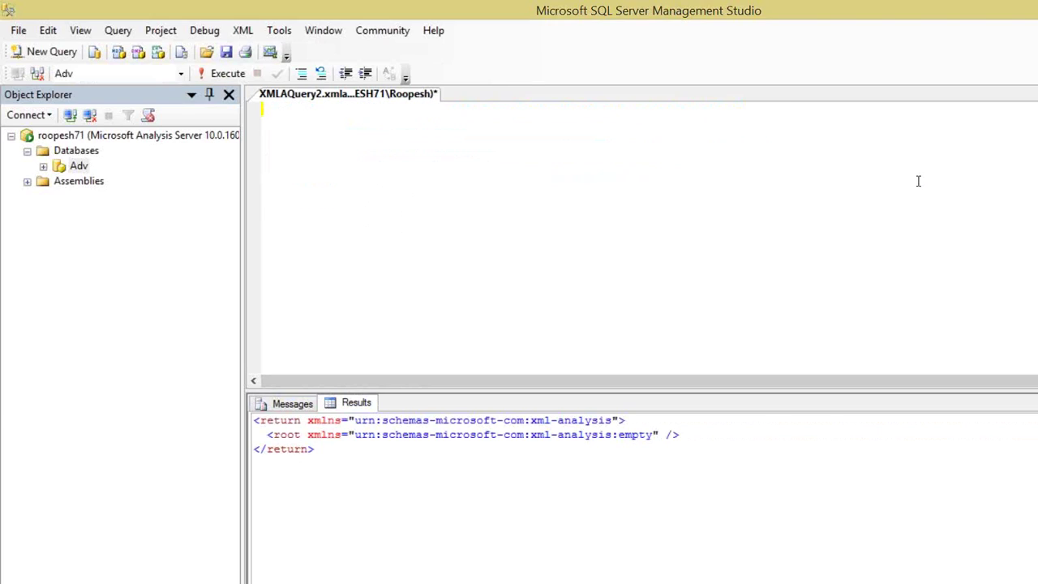
Paste the copied backup script into a new XMLA query on the Adv database and execute it.
right_click(77, 166)
mouse_move(235, 193)
left_click(263, 232)
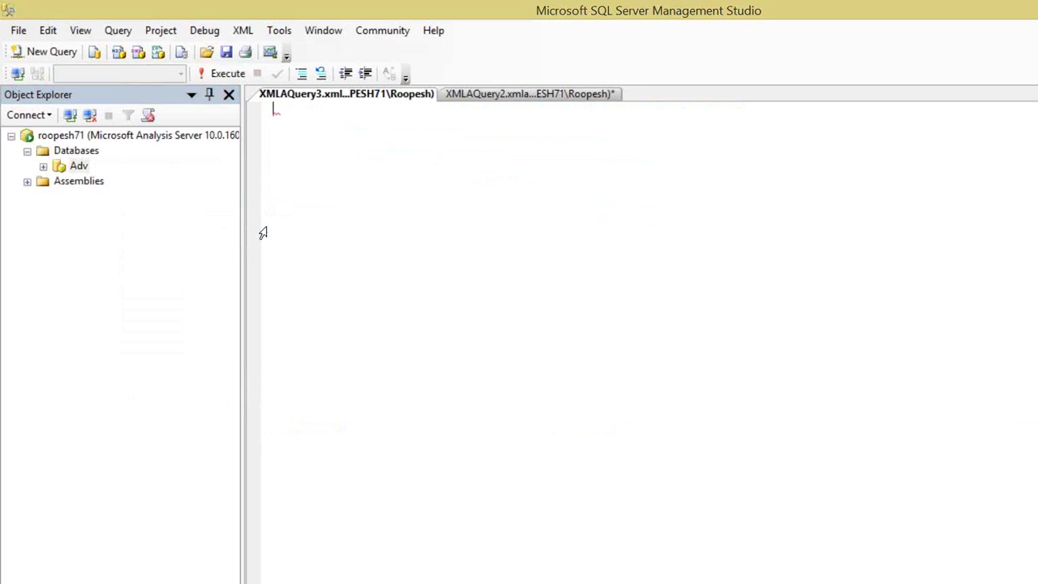
key("ctrl+v")
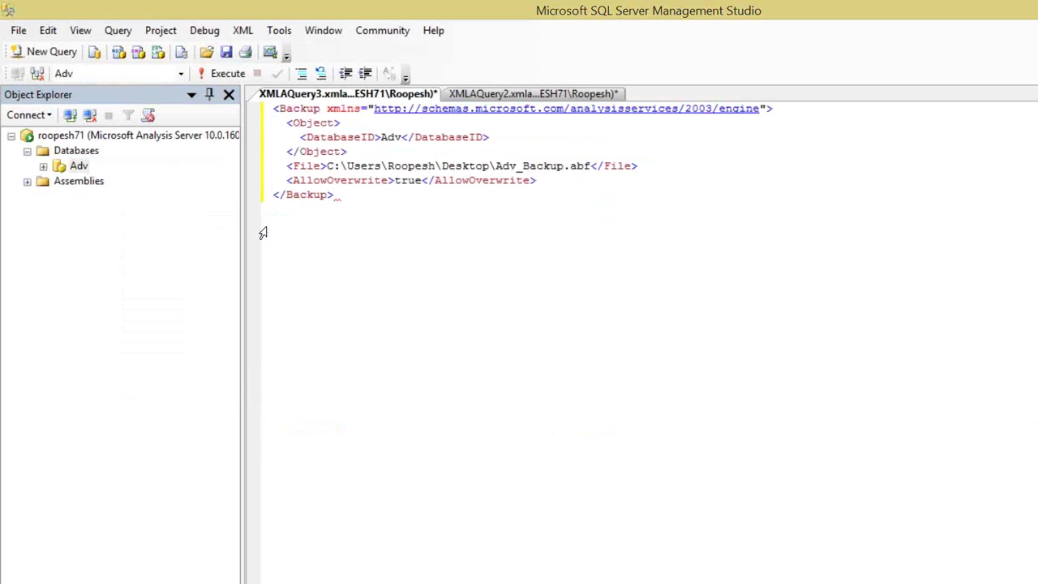
key("F5")
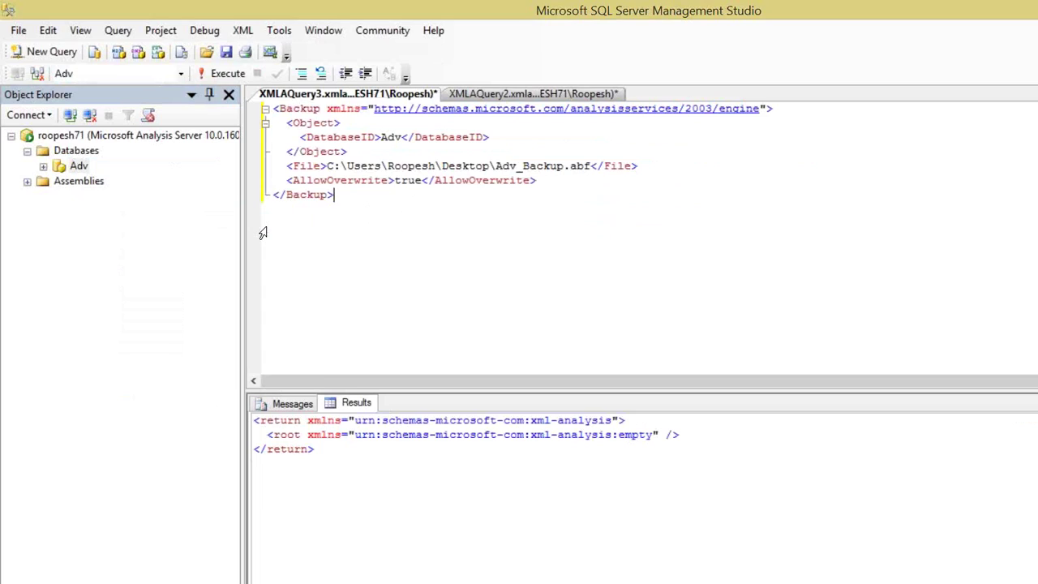
Try executing the script with the final letter of the closing Backup tag removed, and restore the letter.
key("Left")
key("BackSpace")
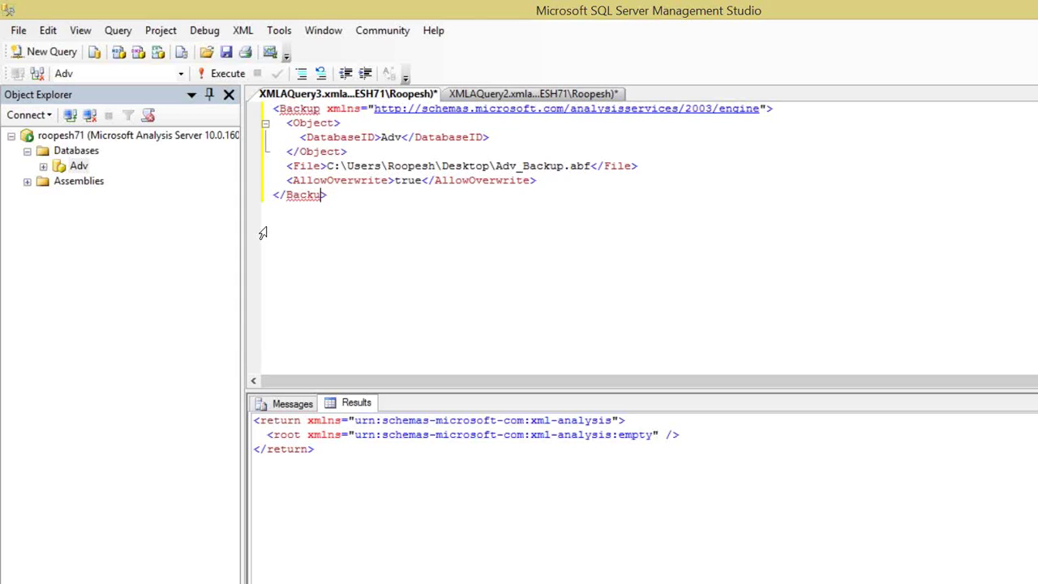
type("p")
key("BackSpace")
key("F5")
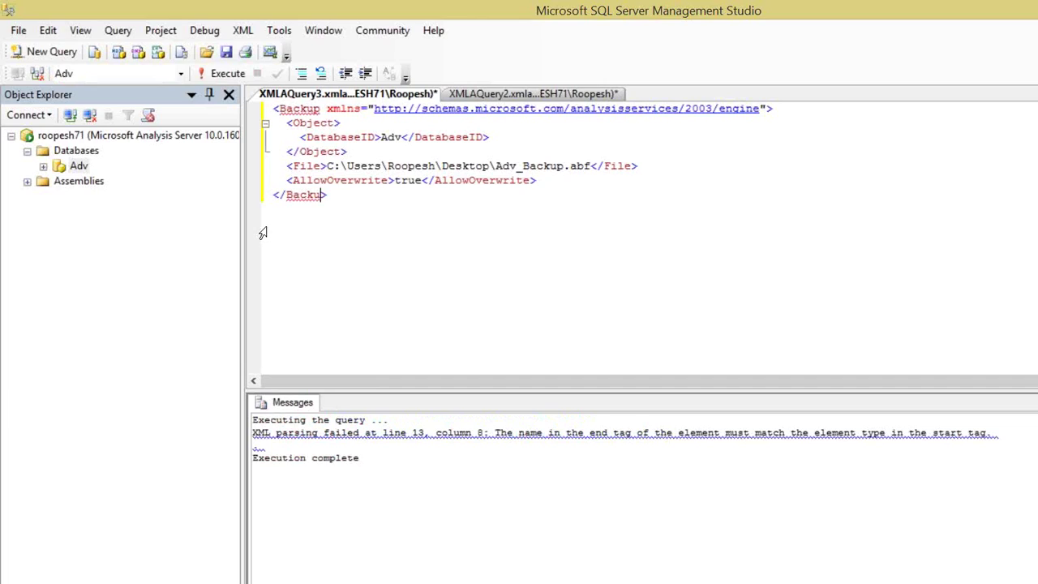
type("p")
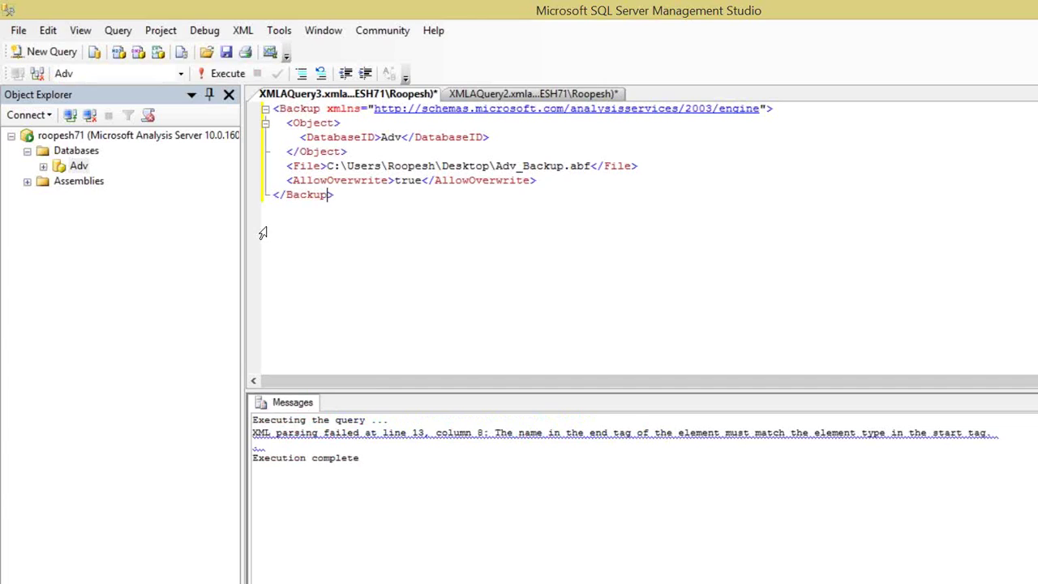